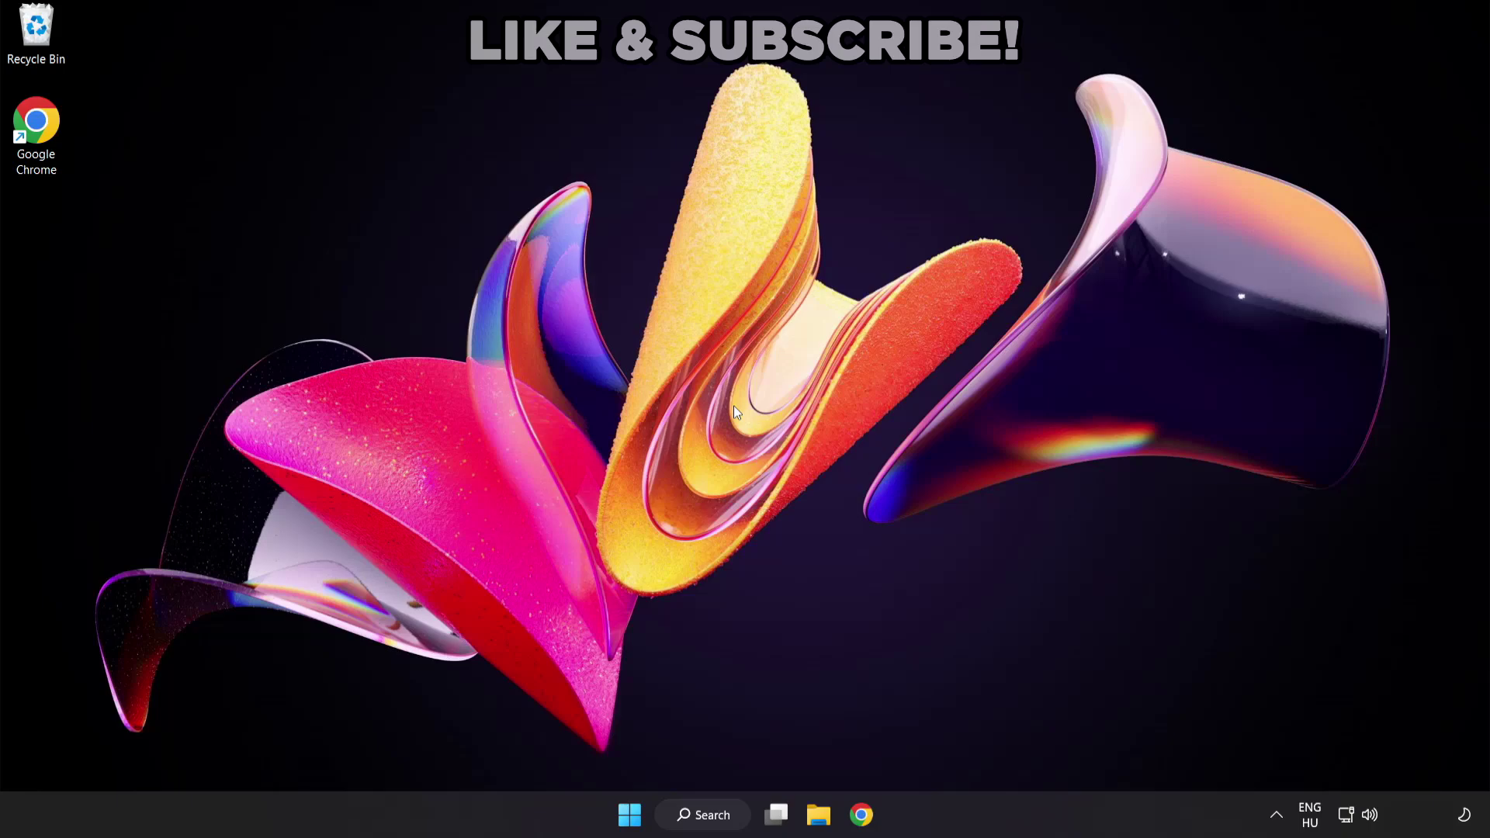
Search Windows for 'device manager' to show Device Manager as the best match
click(717, 820)
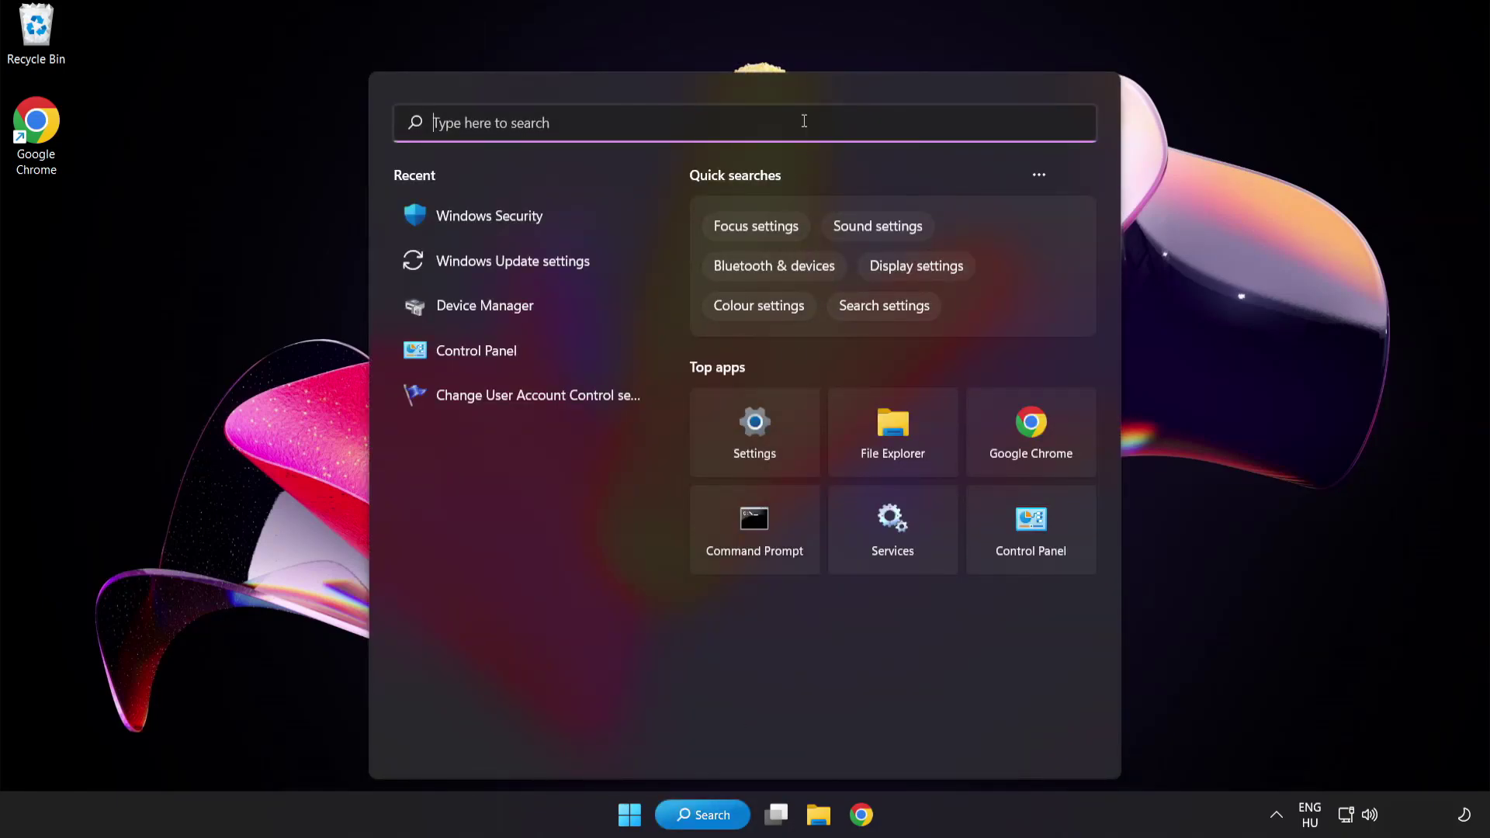
text(device manager)
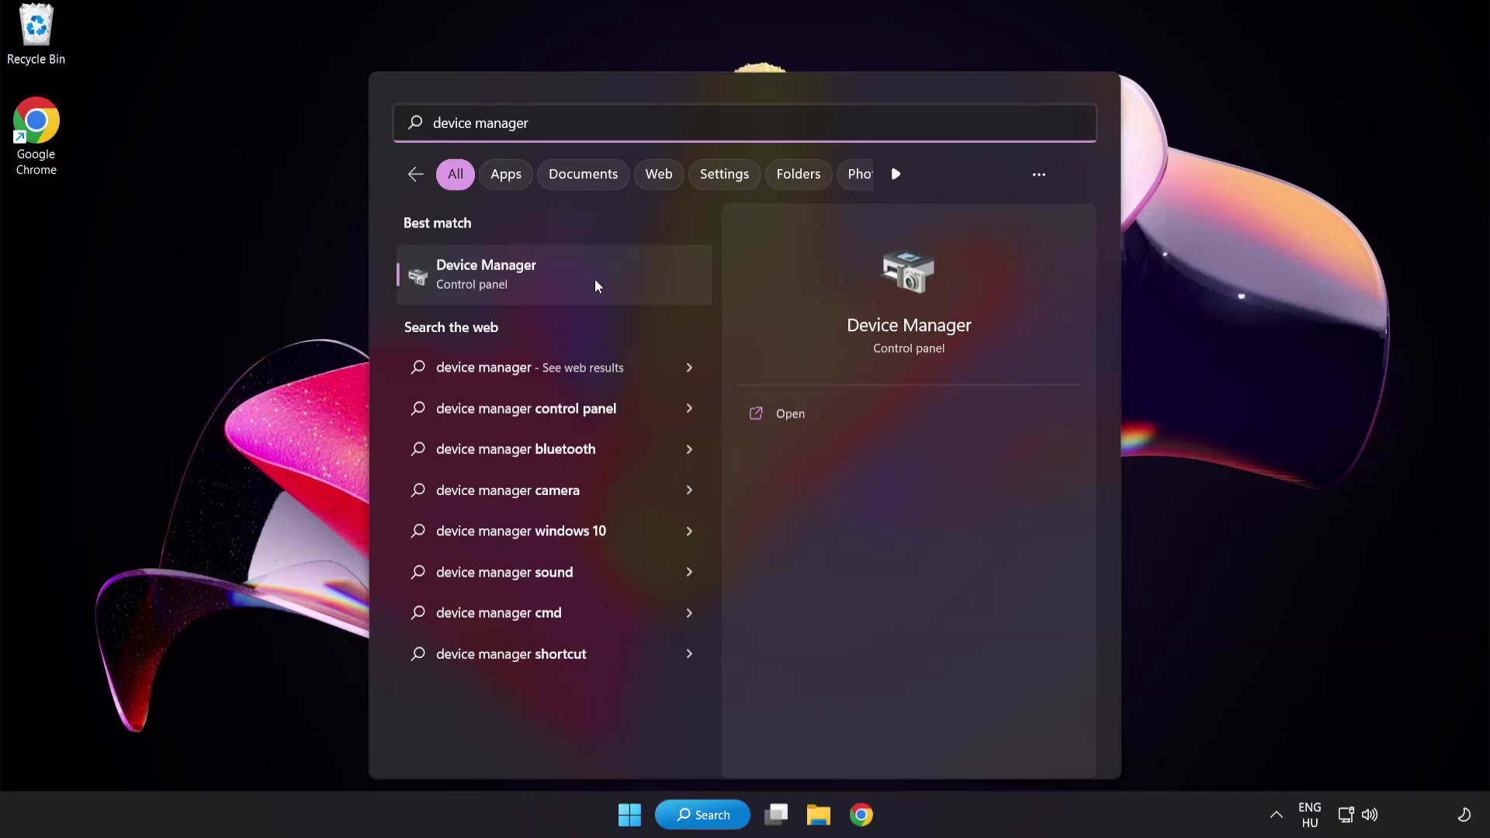
Open Device Manager, expand Display adapters and bring up the VMware SVGA 3D options
click(595, 278)
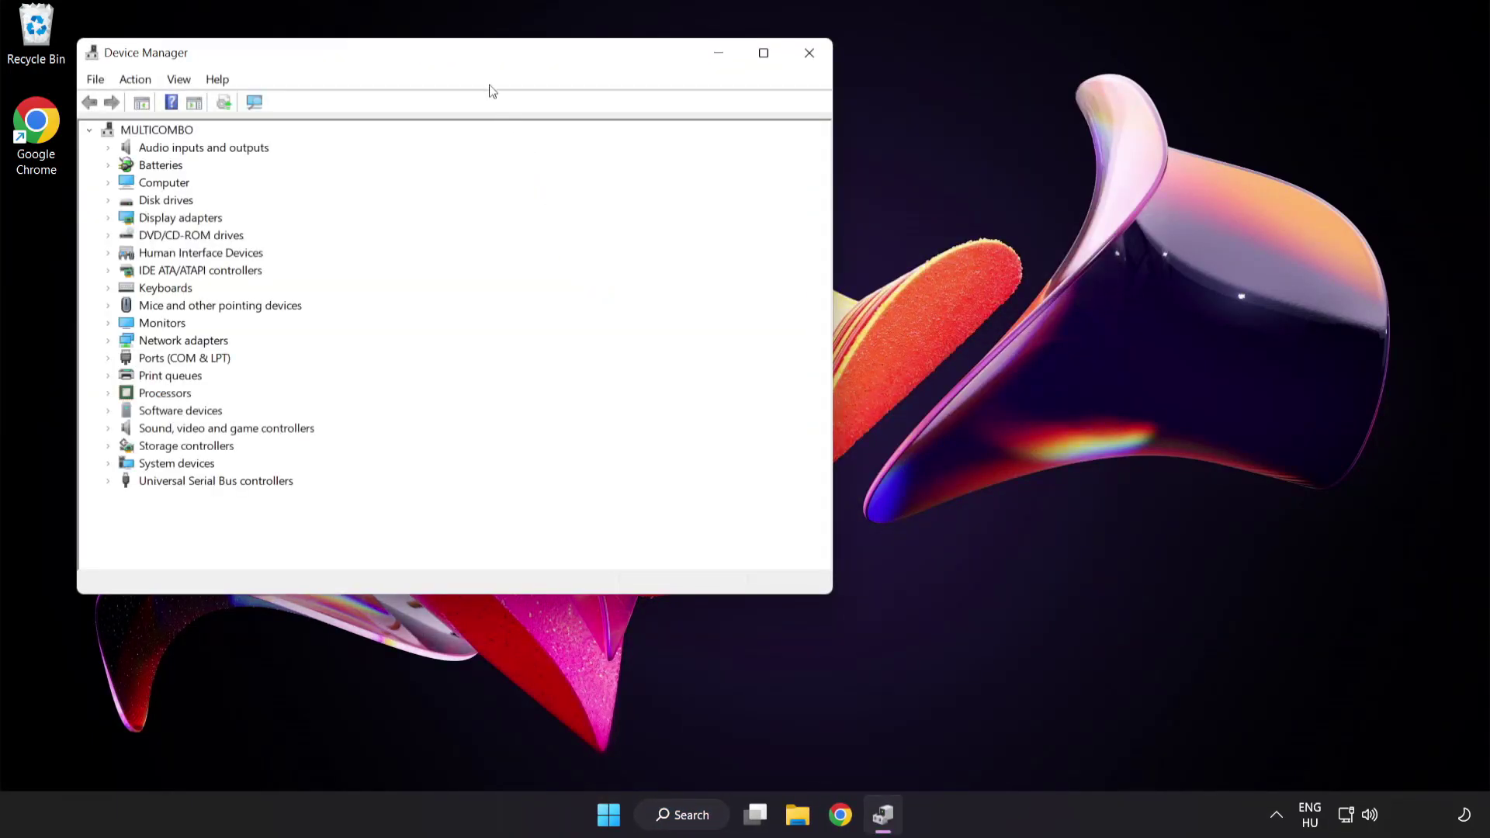
drag(480, 60, 728, 155)
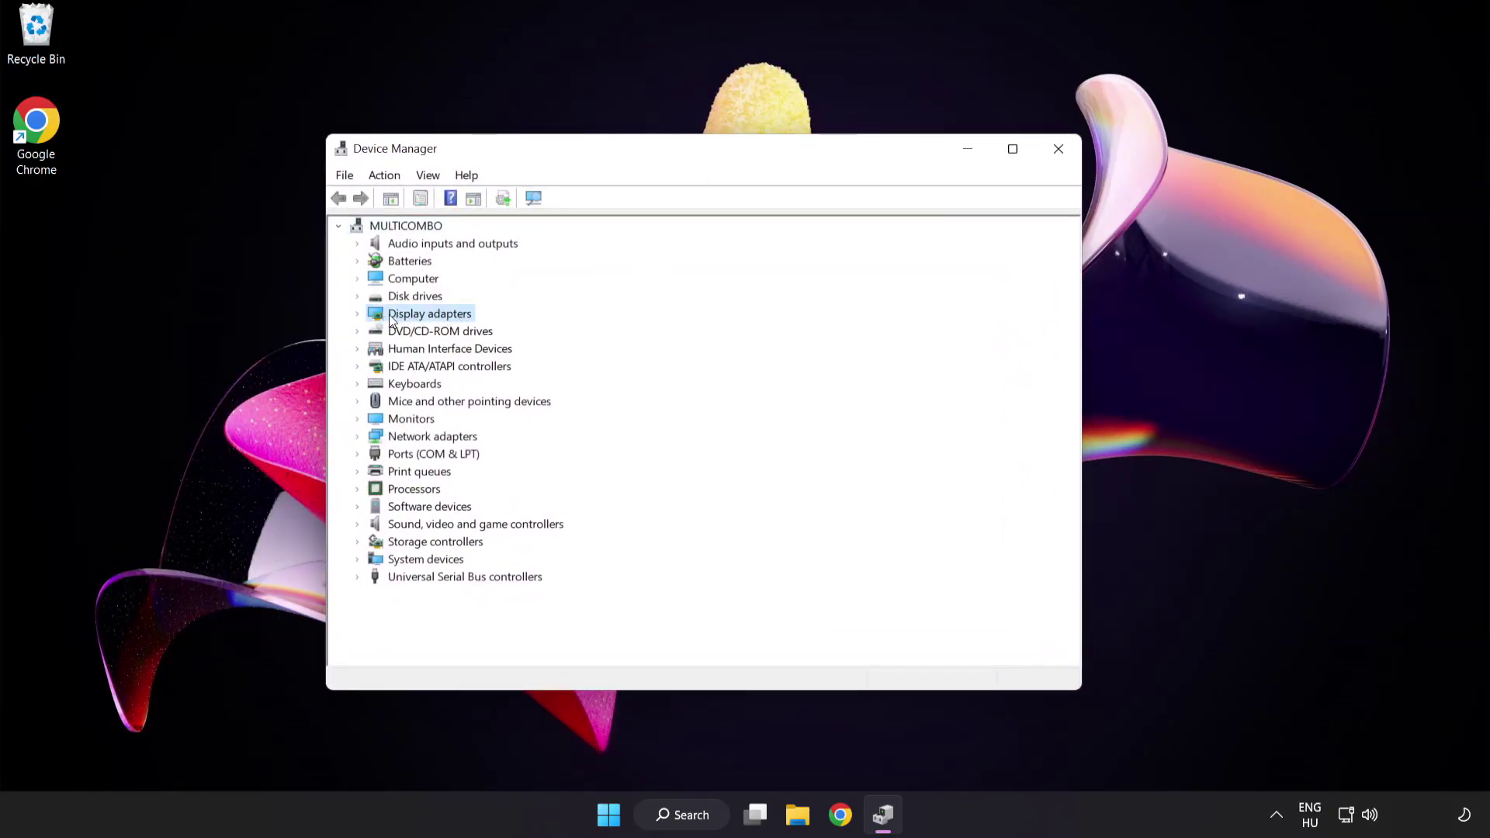
click(358, 314)
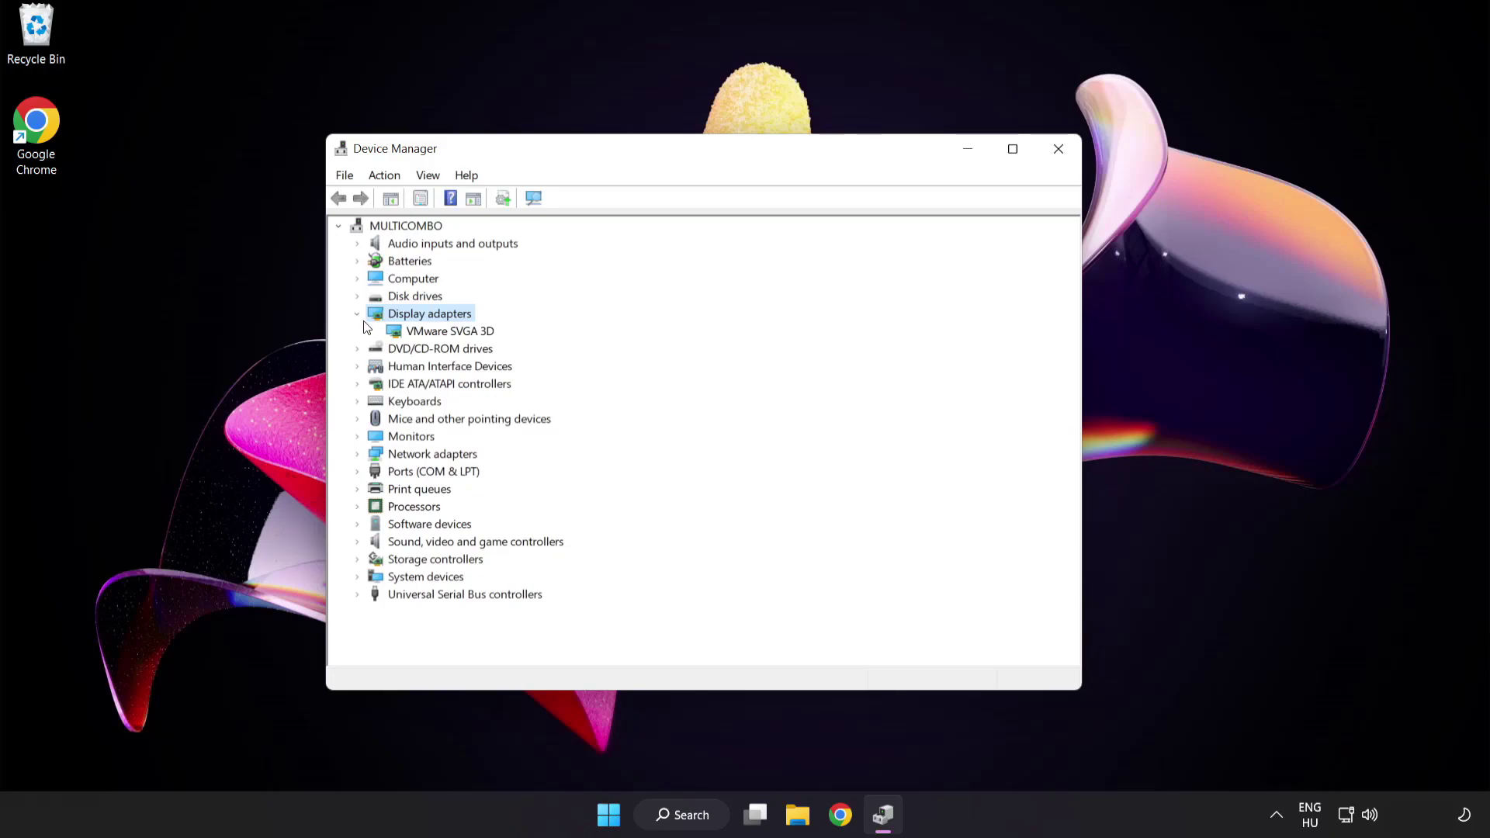
click(394, 334)
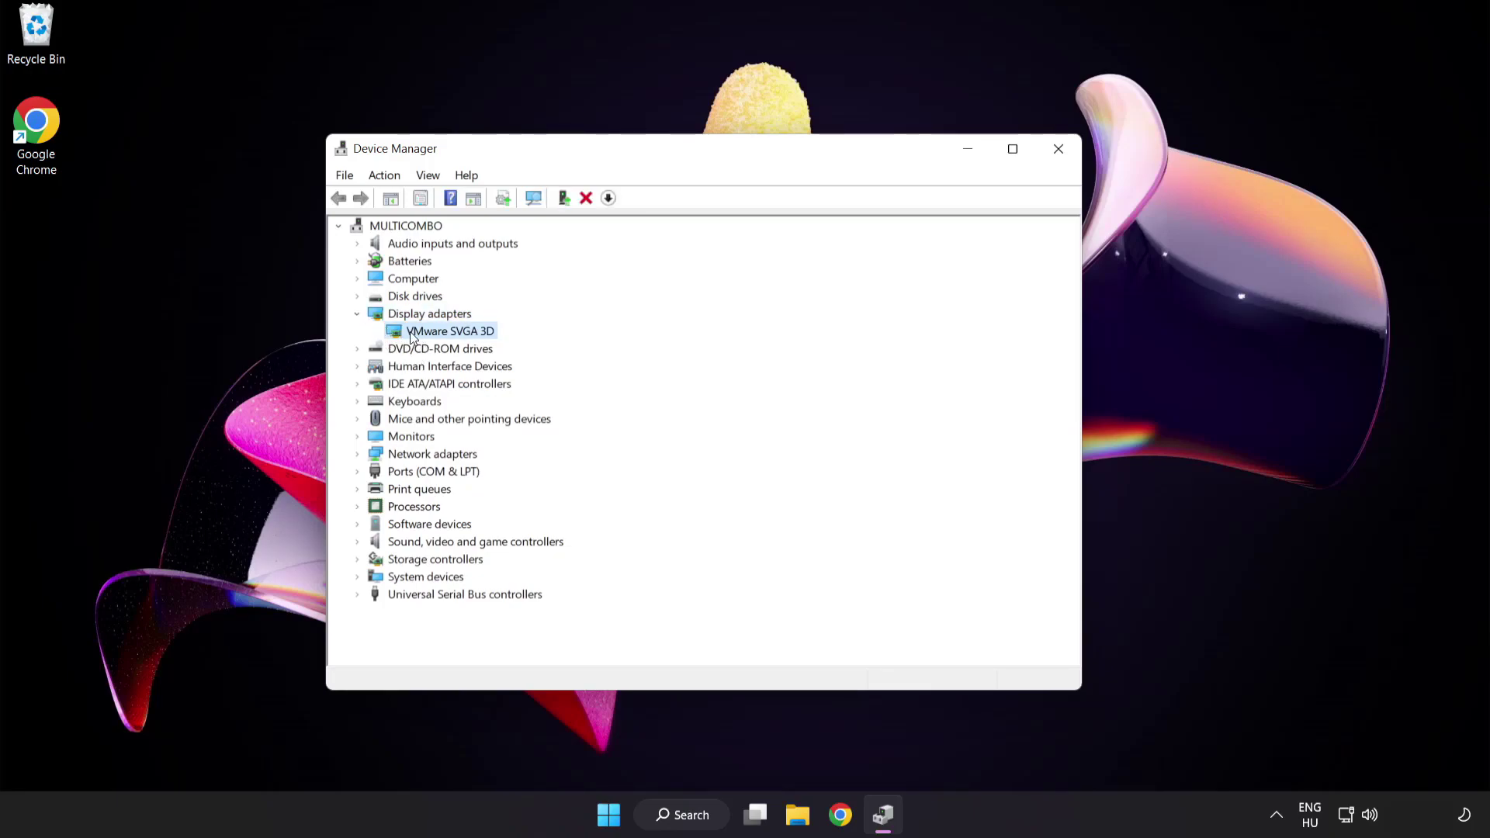
right_click(441, 333)
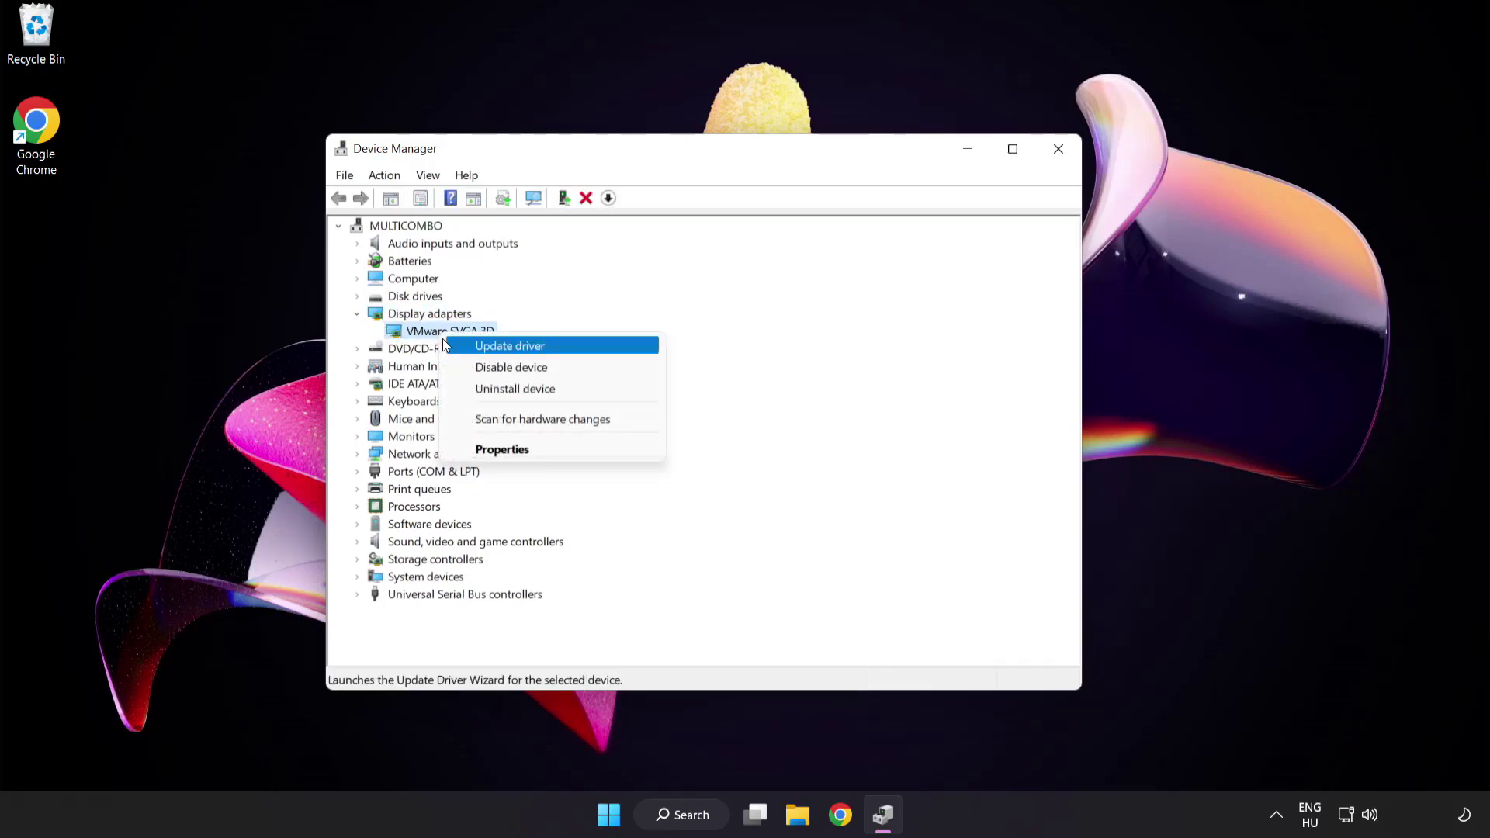
Search automatically for a VMware SVGA 3D driver, confirm the best one is installed, close Device Manager
click(577, 348)
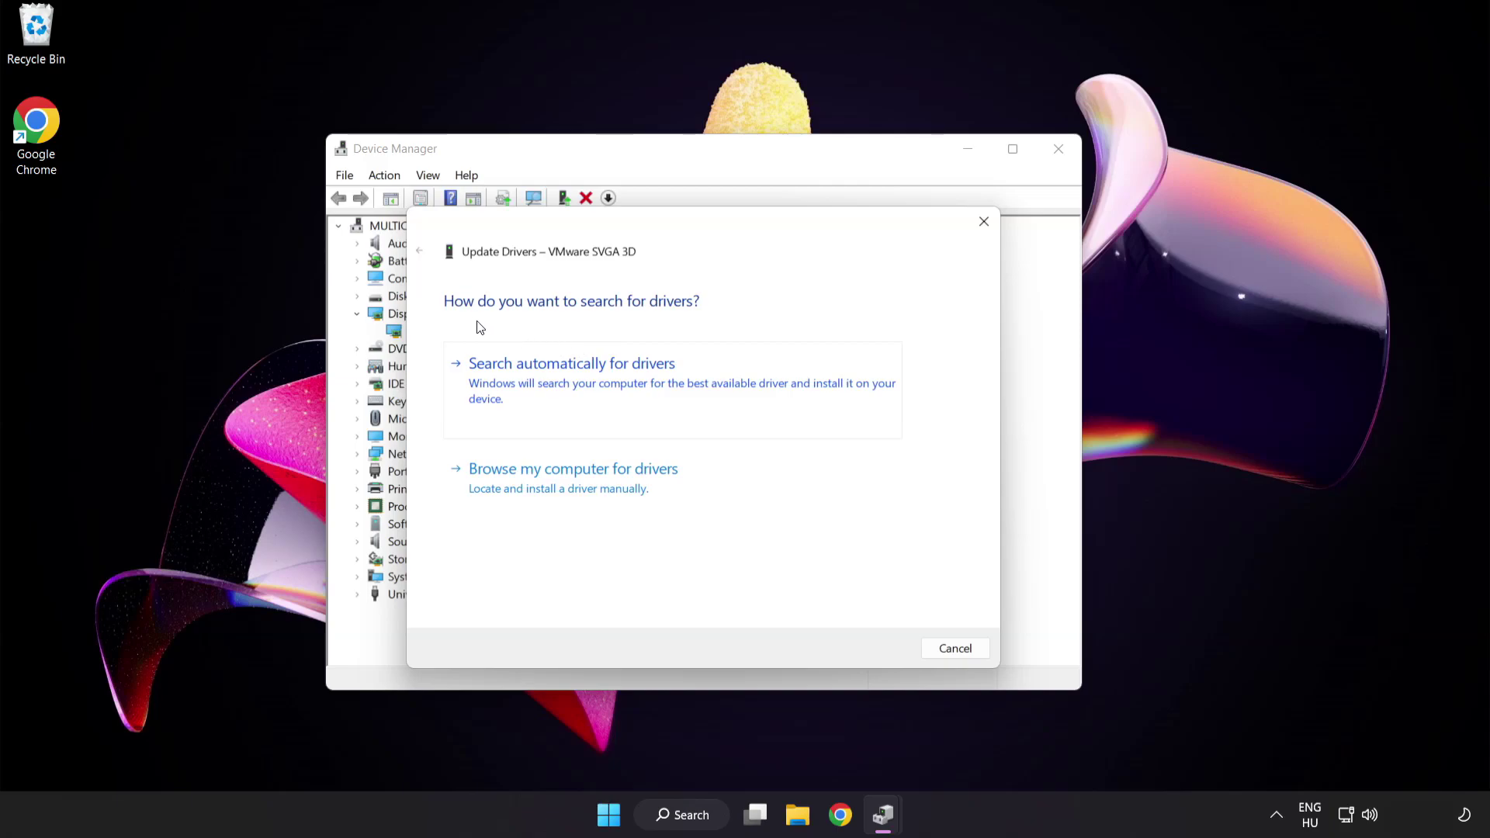
click(648, 380)
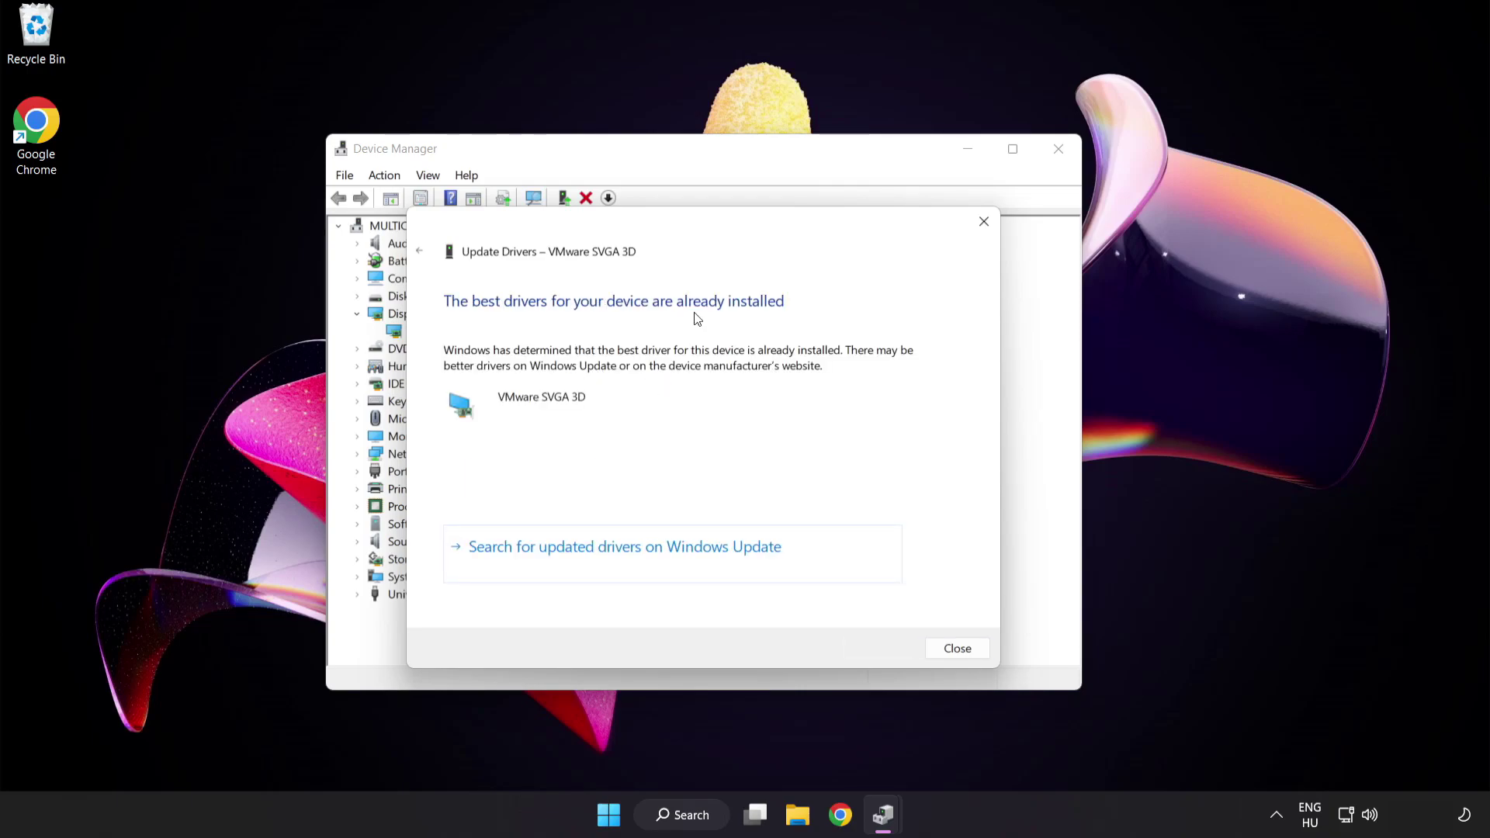
click(954, 651)
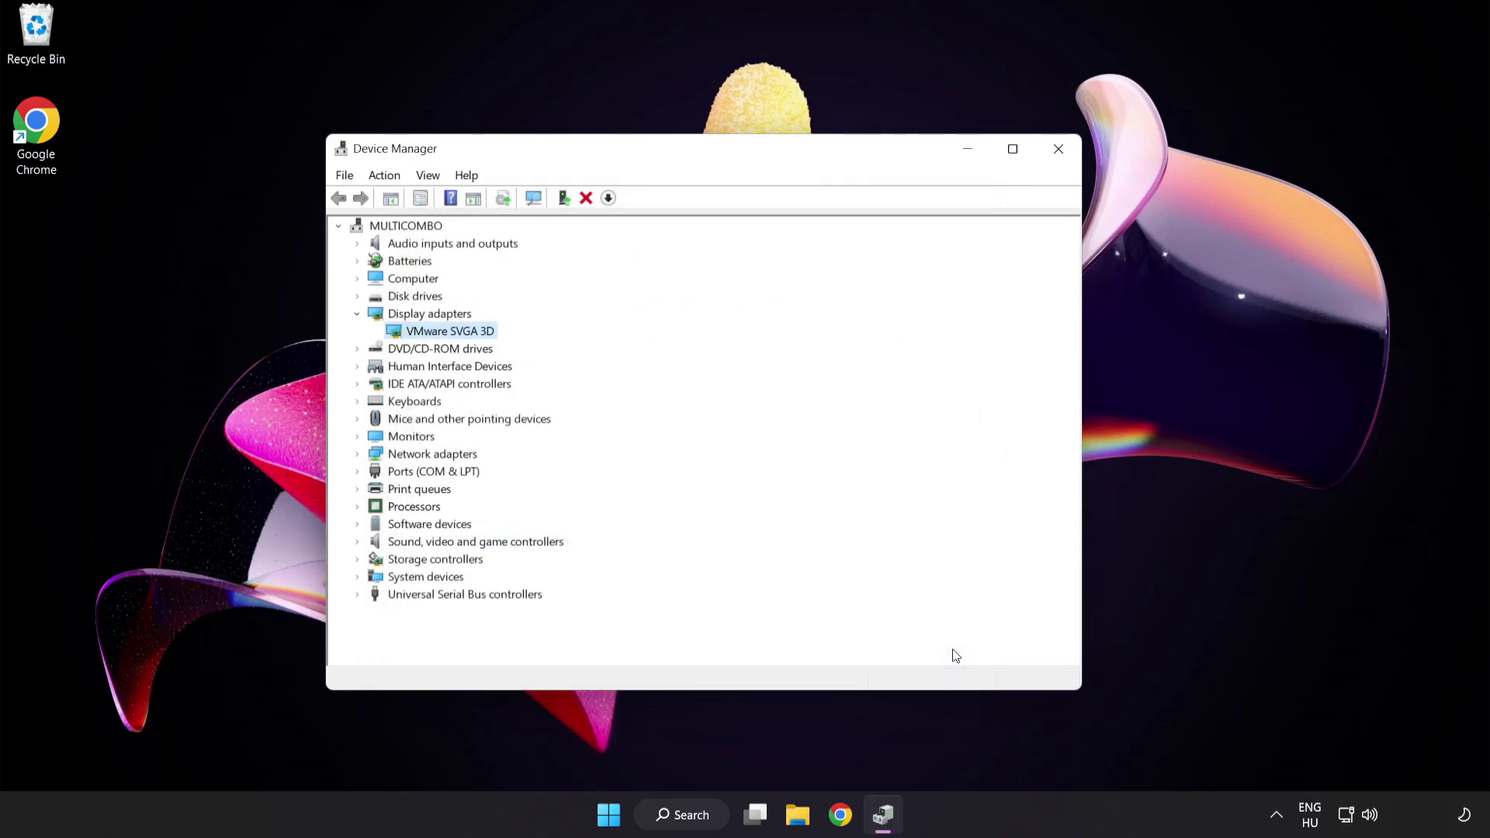
click(1058, 152)
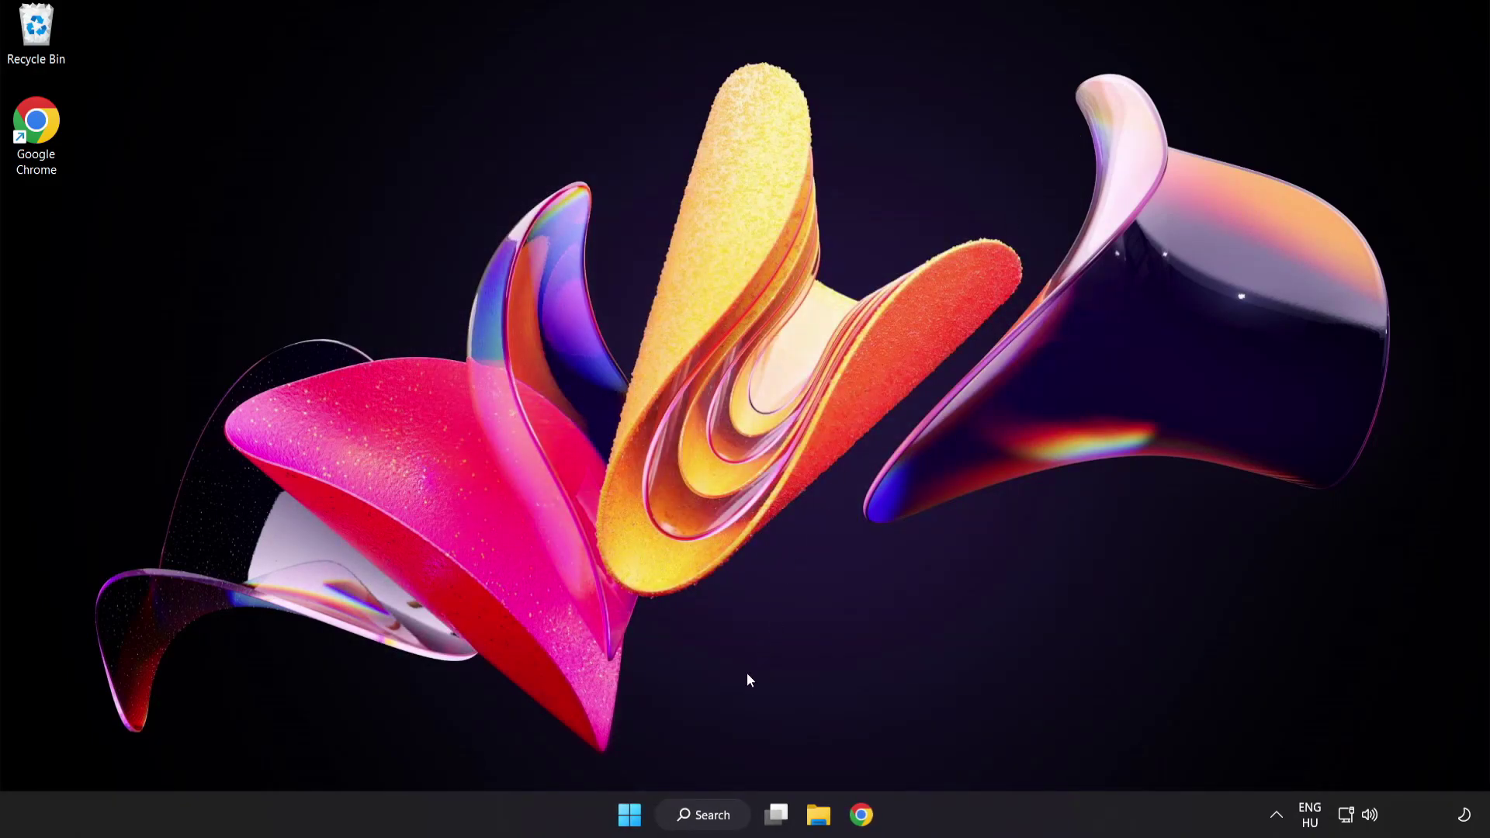
Search Windows for 'update' to show Windows Update settings as the best match
click(723, 818)
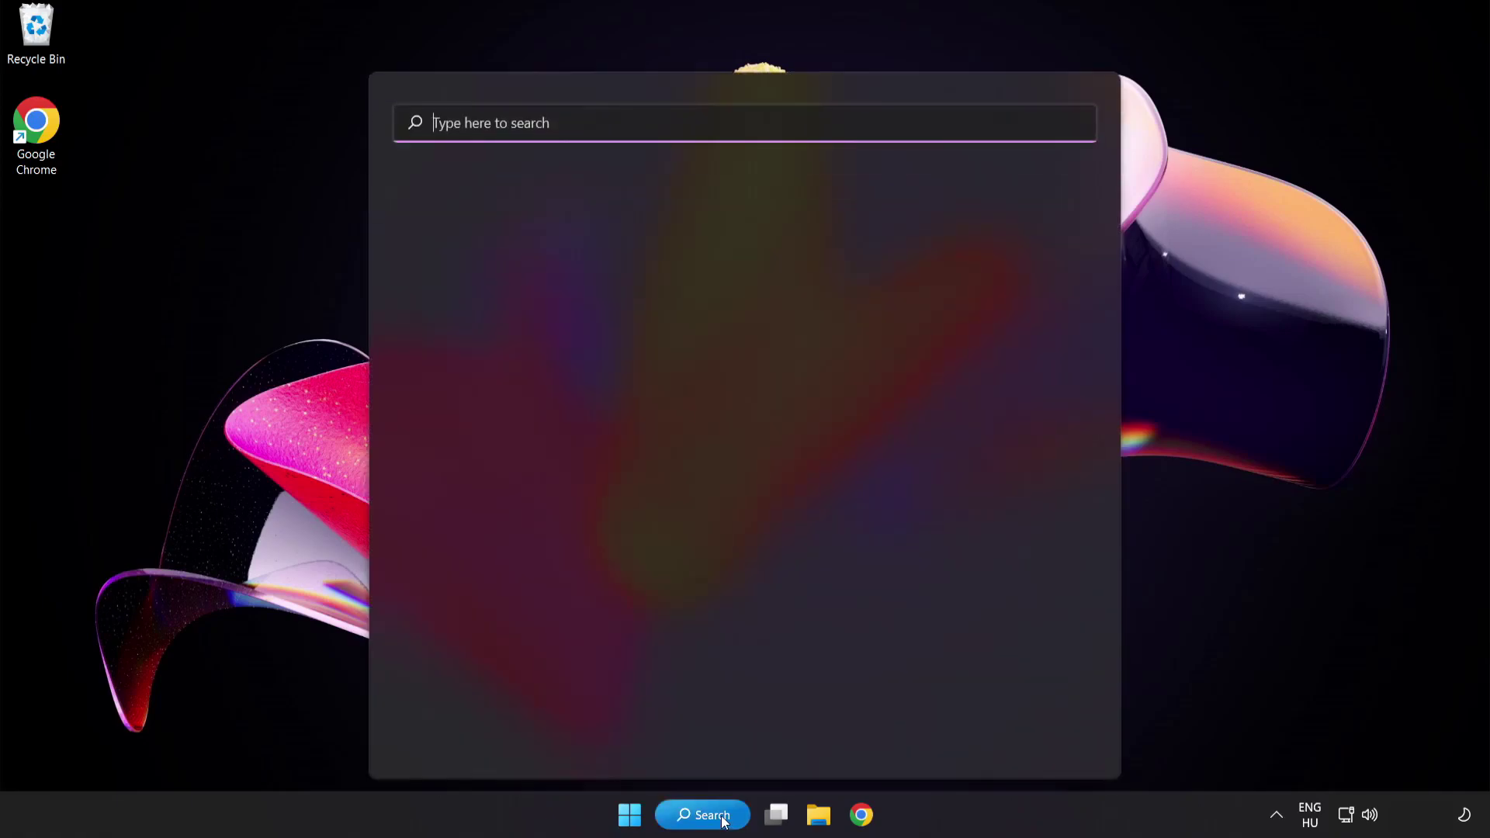
text(update)
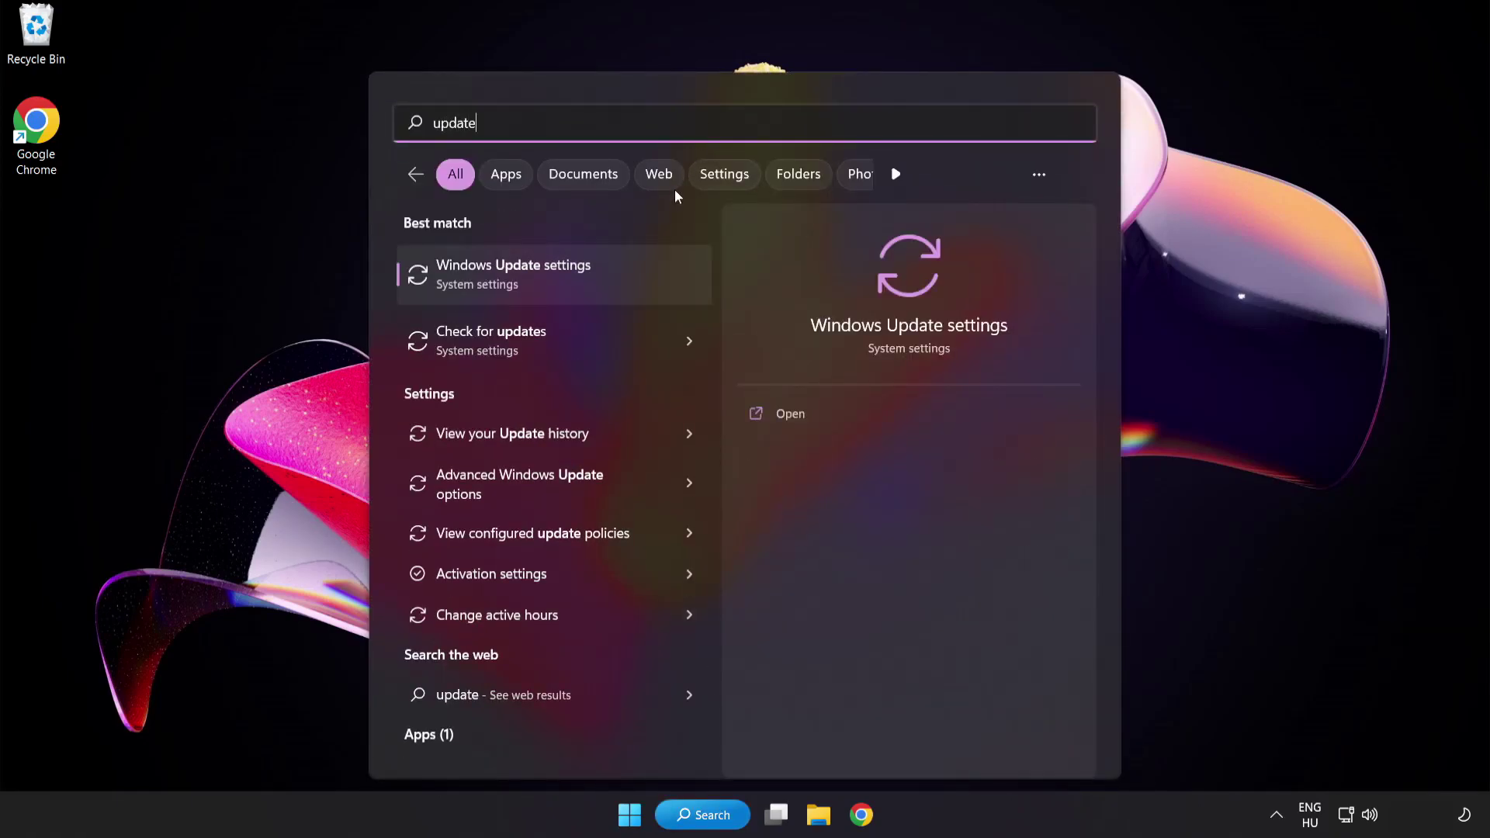
Run Check for updates in Windows Update, confirm it is up to date, and close Settings
click(570, 287)
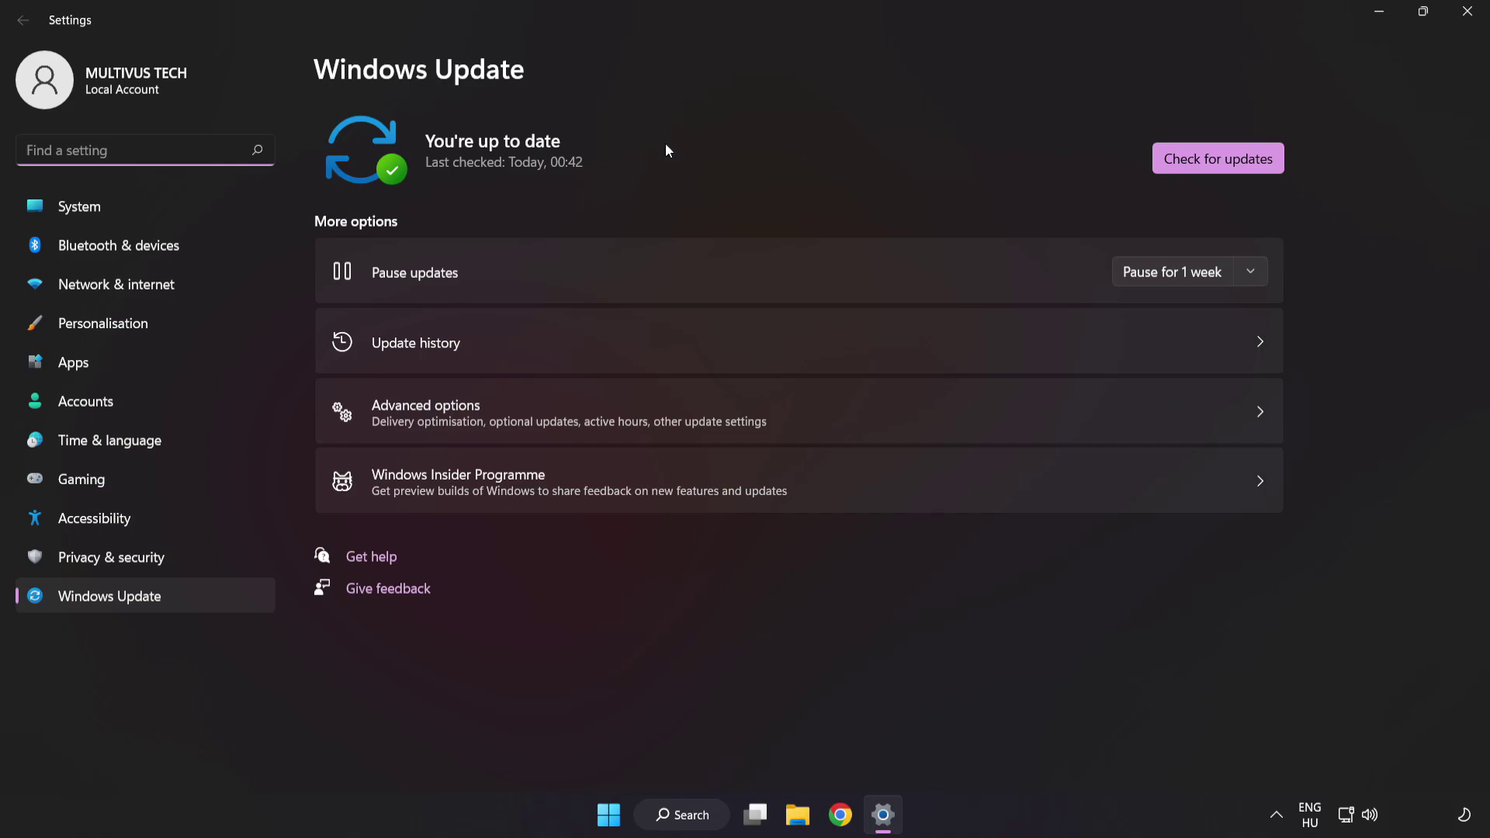
click(1212, 166)
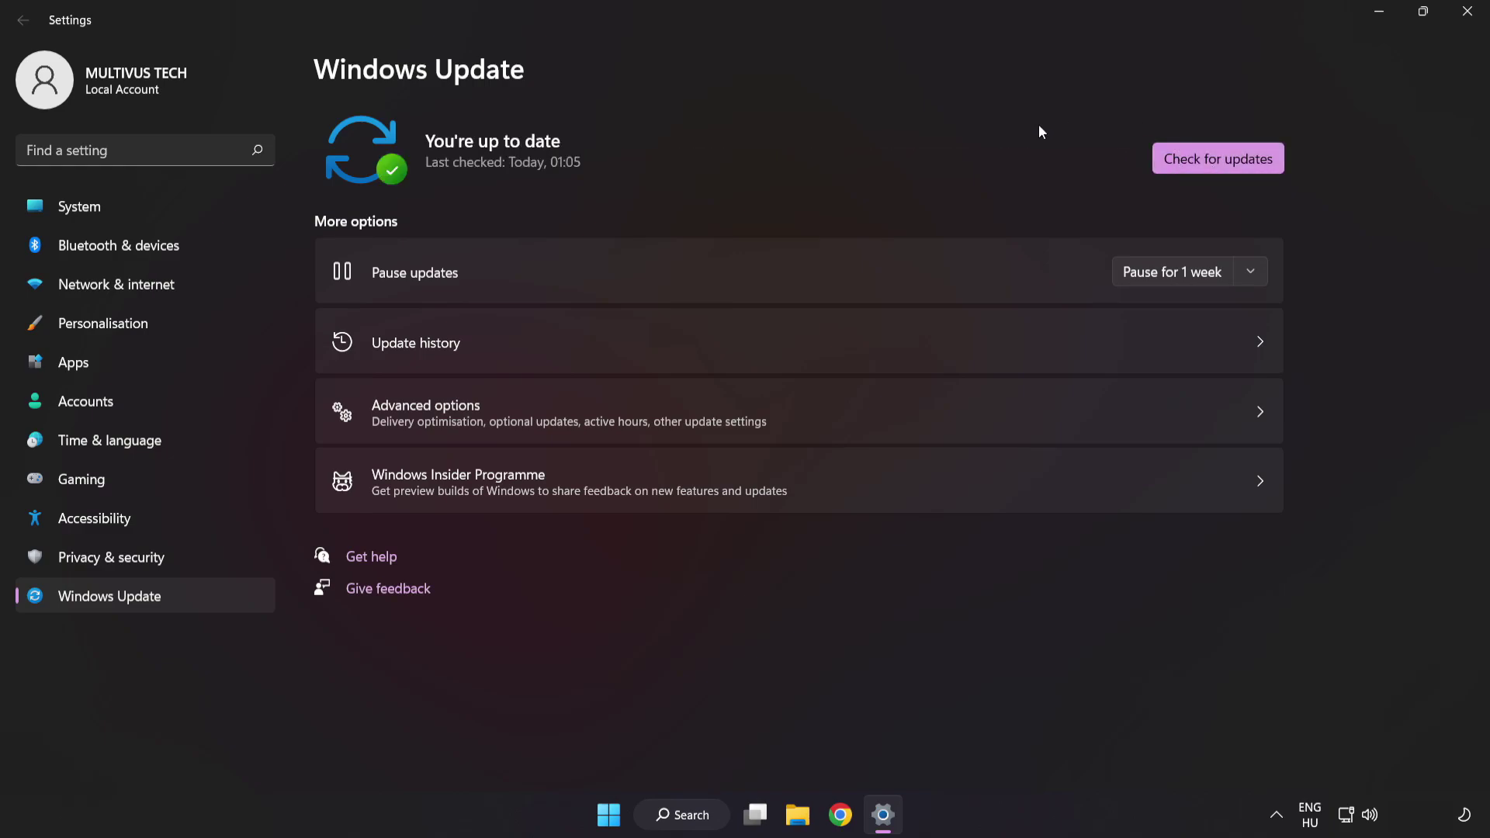
click(1465, 12)
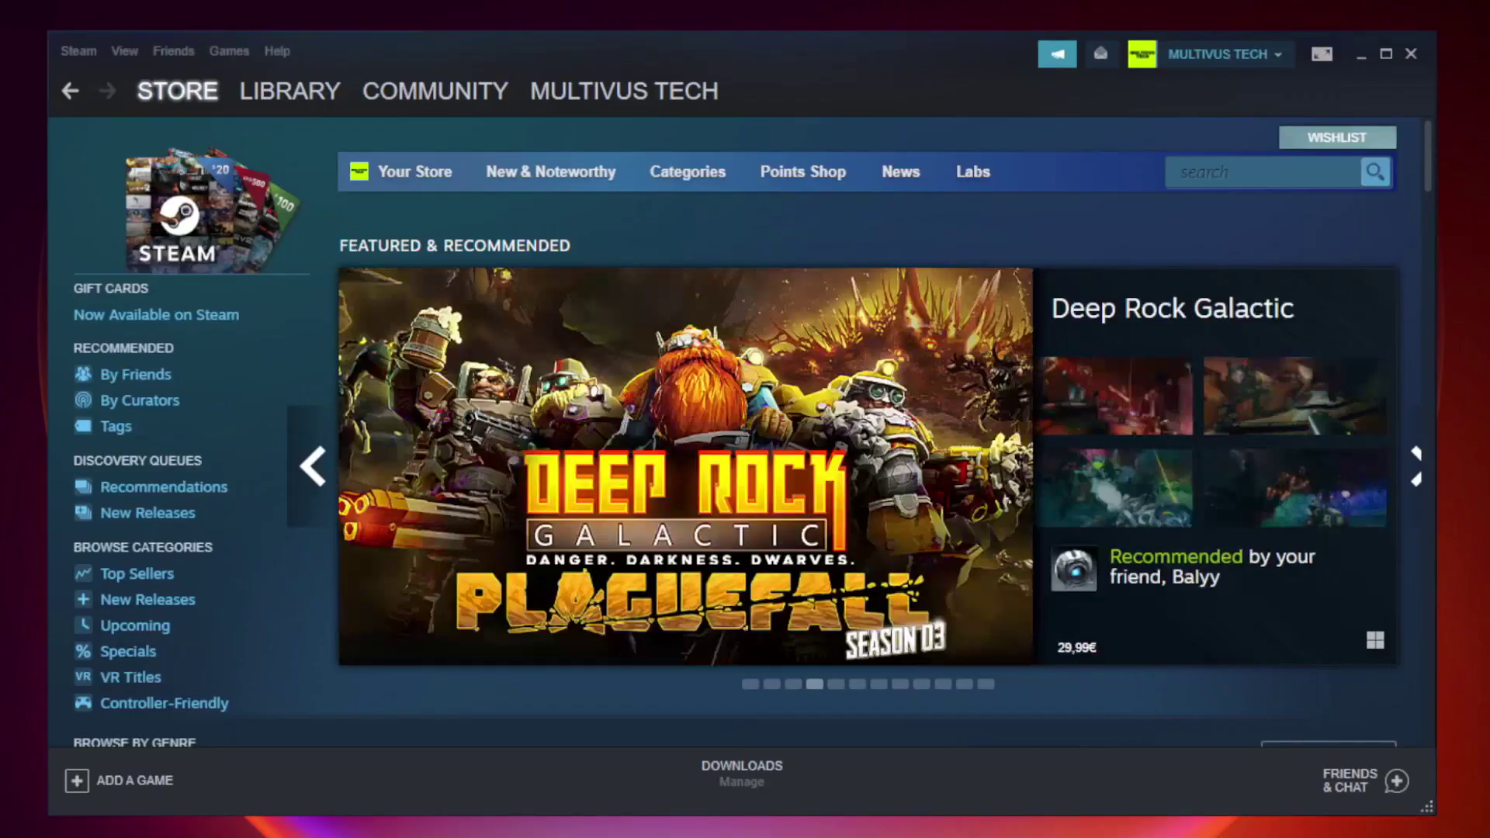
mouse_move(291, 92)
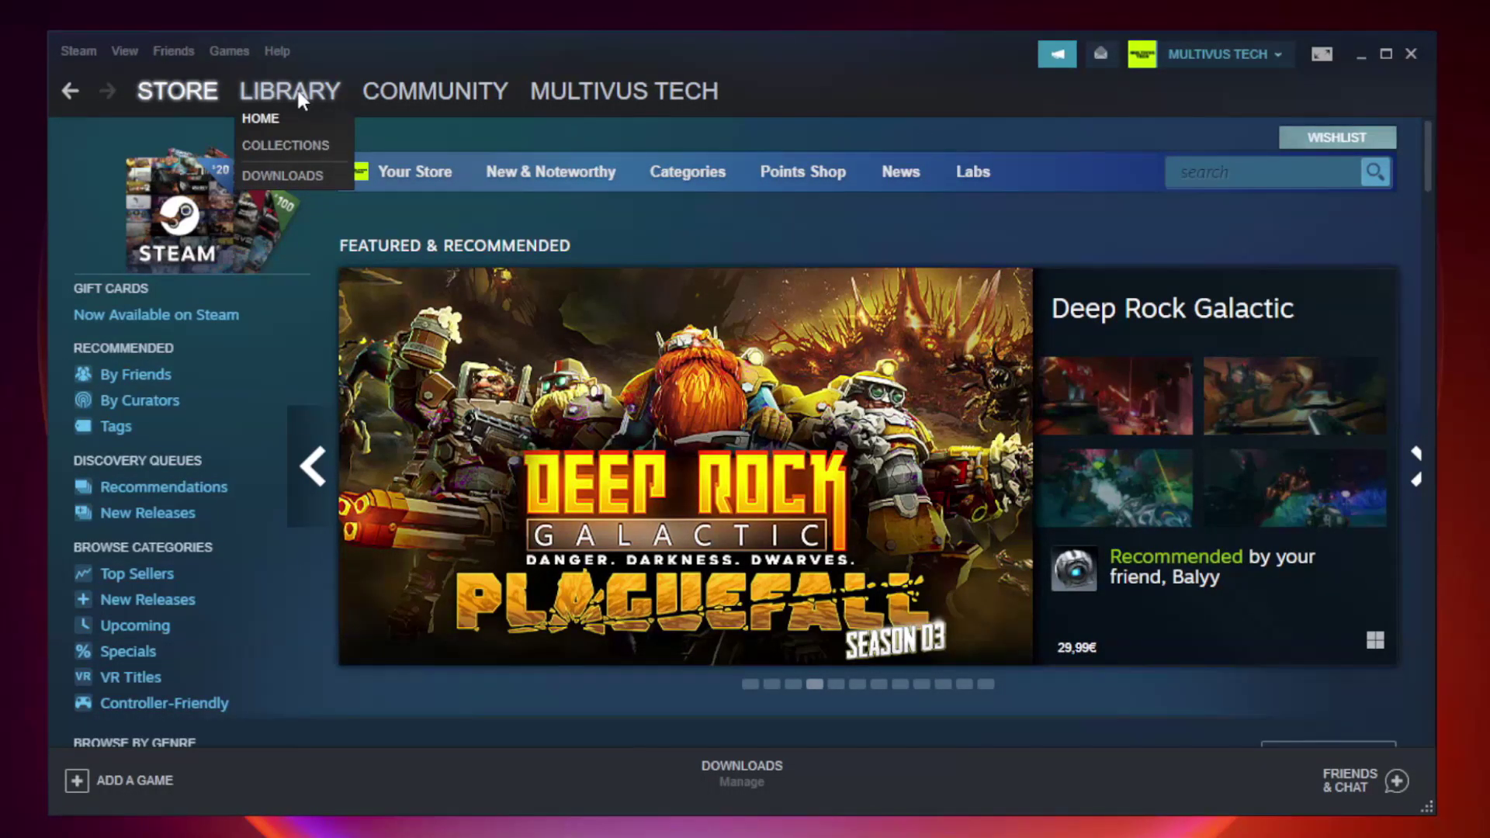
Open Properties for YOUR NOT WORKING GAME from the Steam library Favorites
click(300, 101)
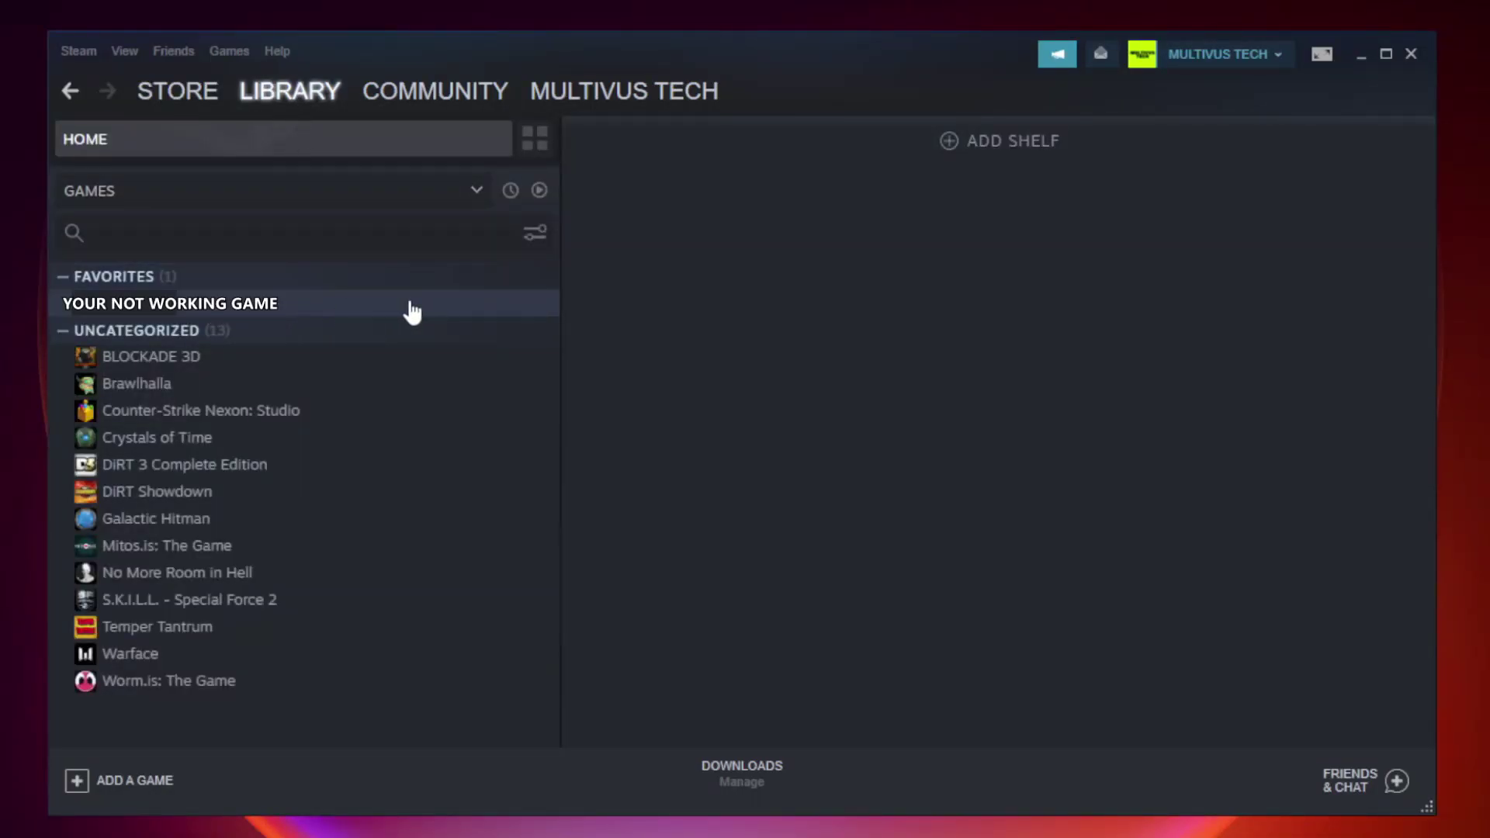
right_click(323, 308)
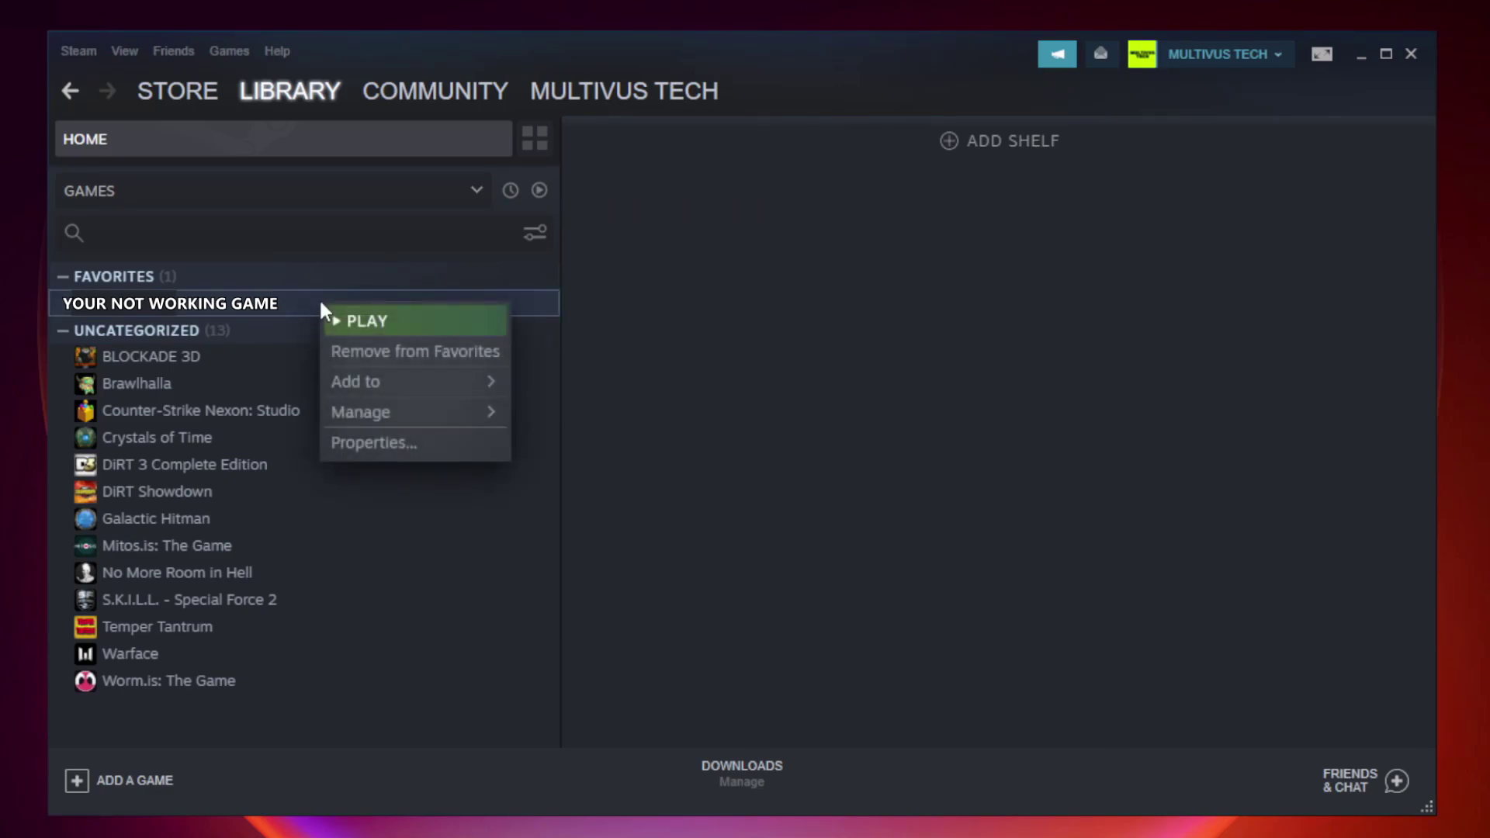
click(409, 443)
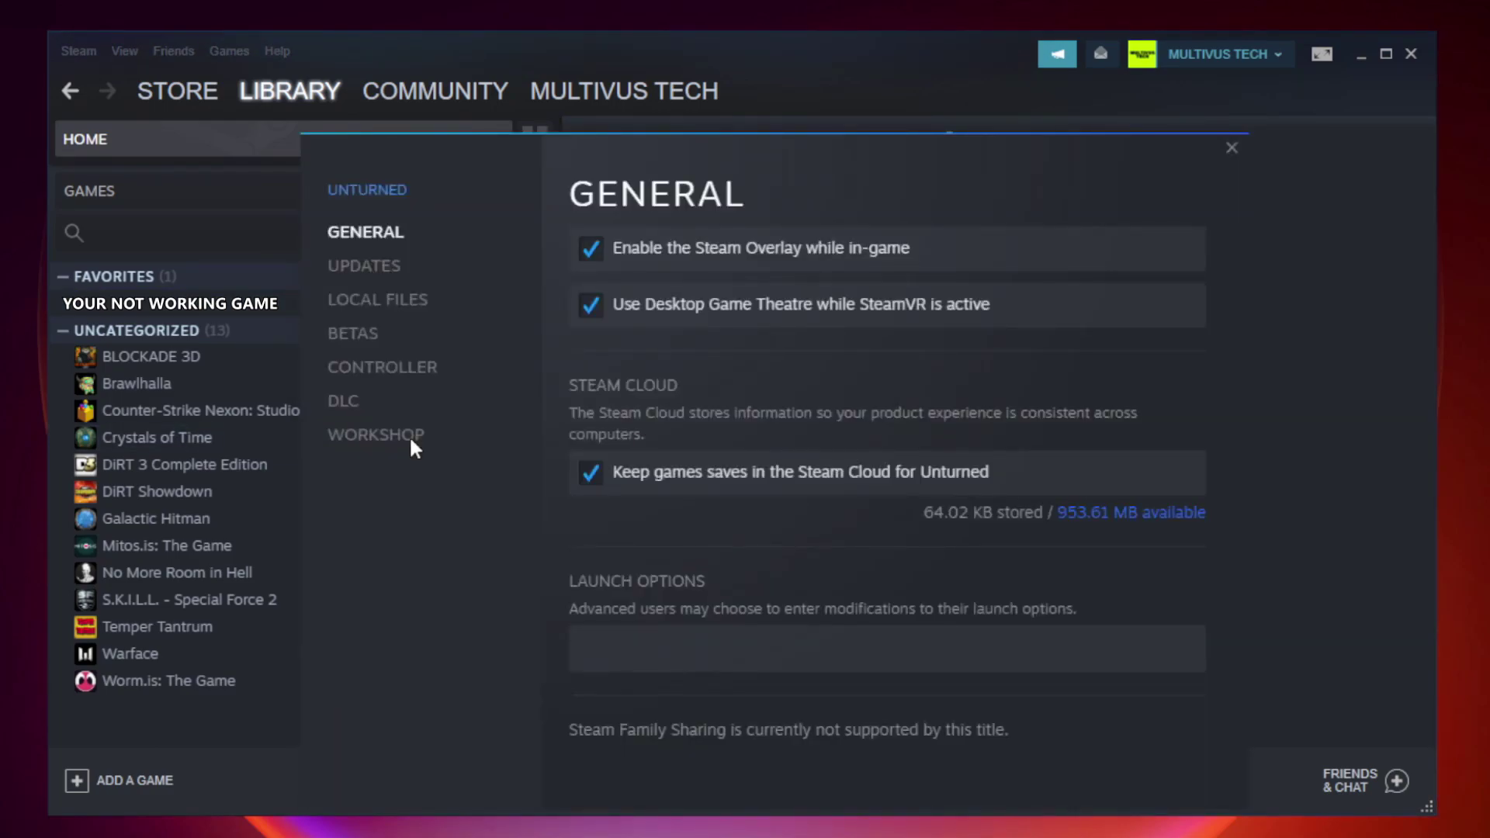
Verify the game's files under Local Files, with all 9192 files validated
click(396, 301)
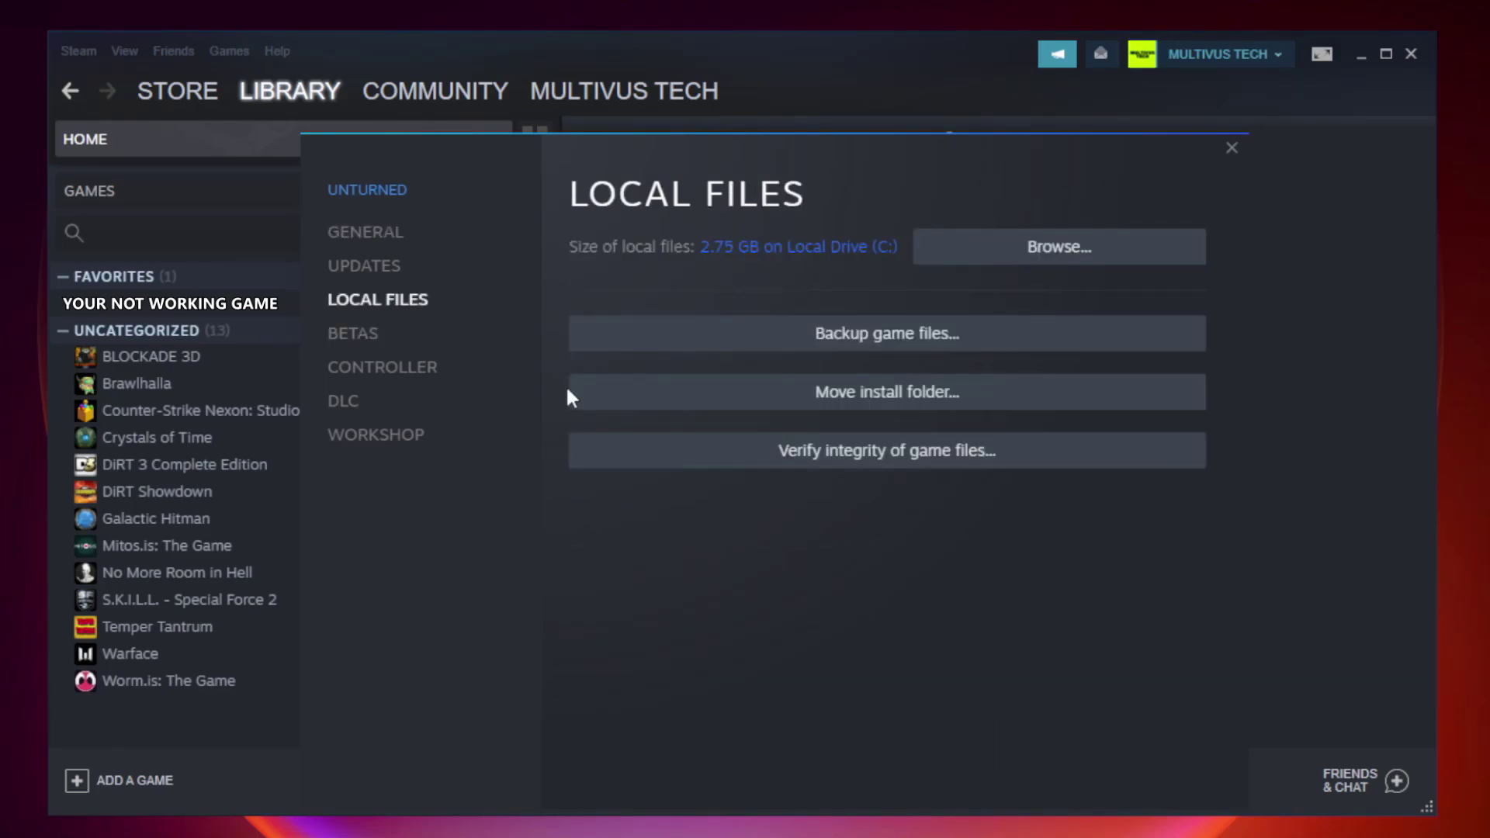
click(902, 466)
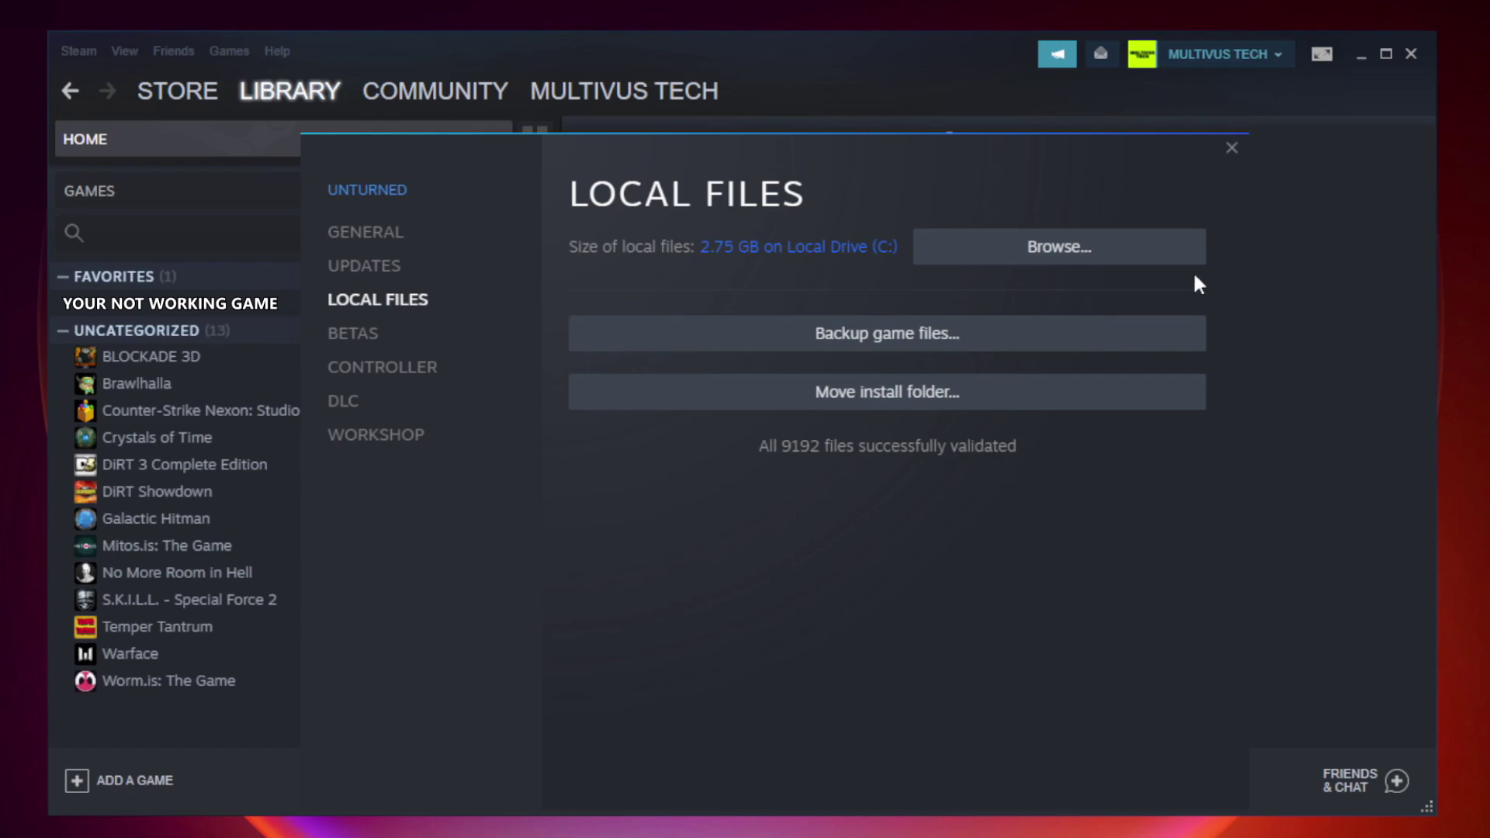
Browse to the game's install folder and open the YOUR NOT WORKING GAME shortcut's Properties
click(1065, 266)
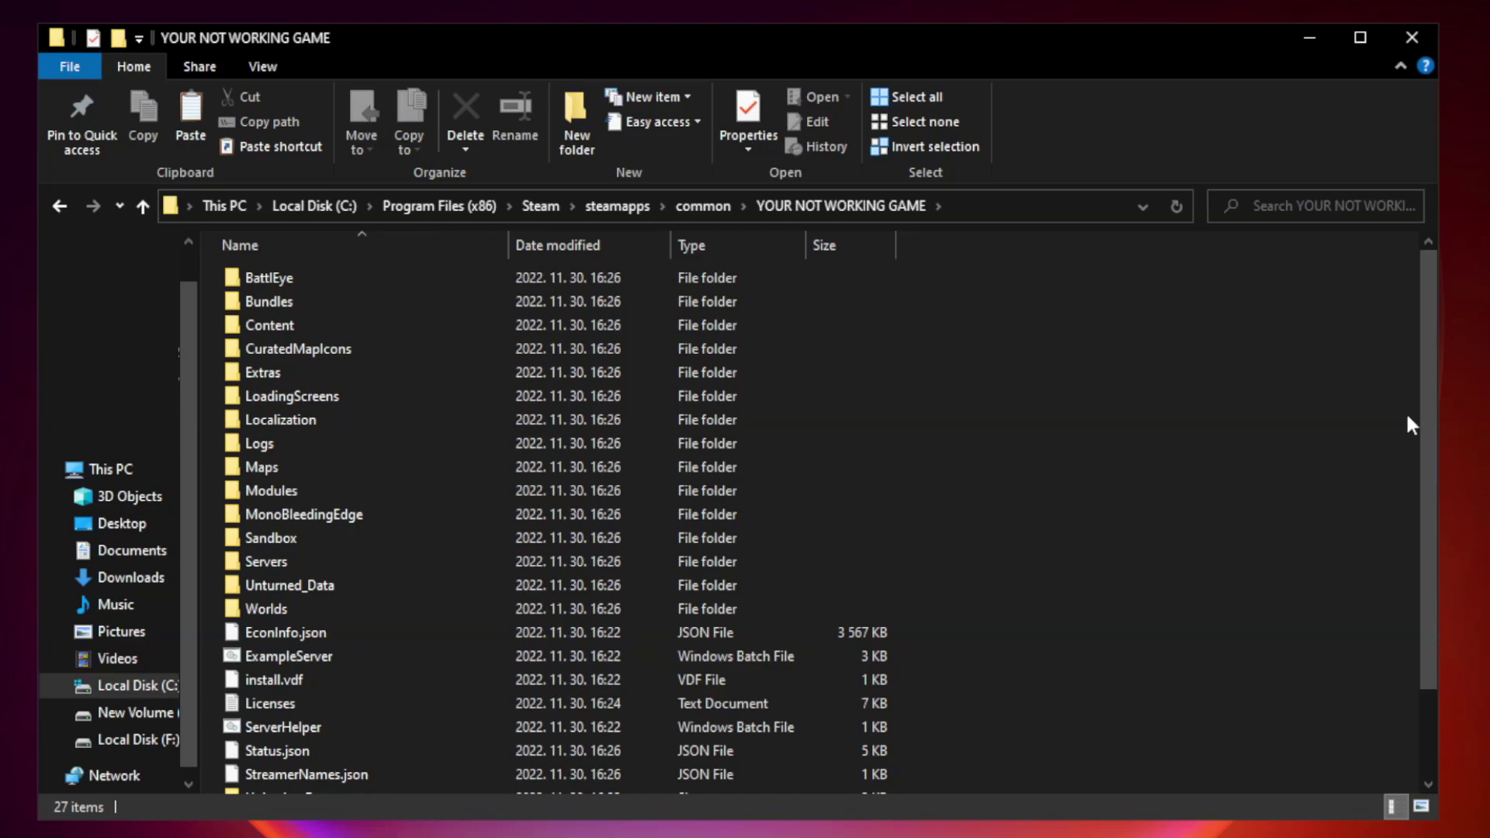
drag(1429, 406, 1431, 534)
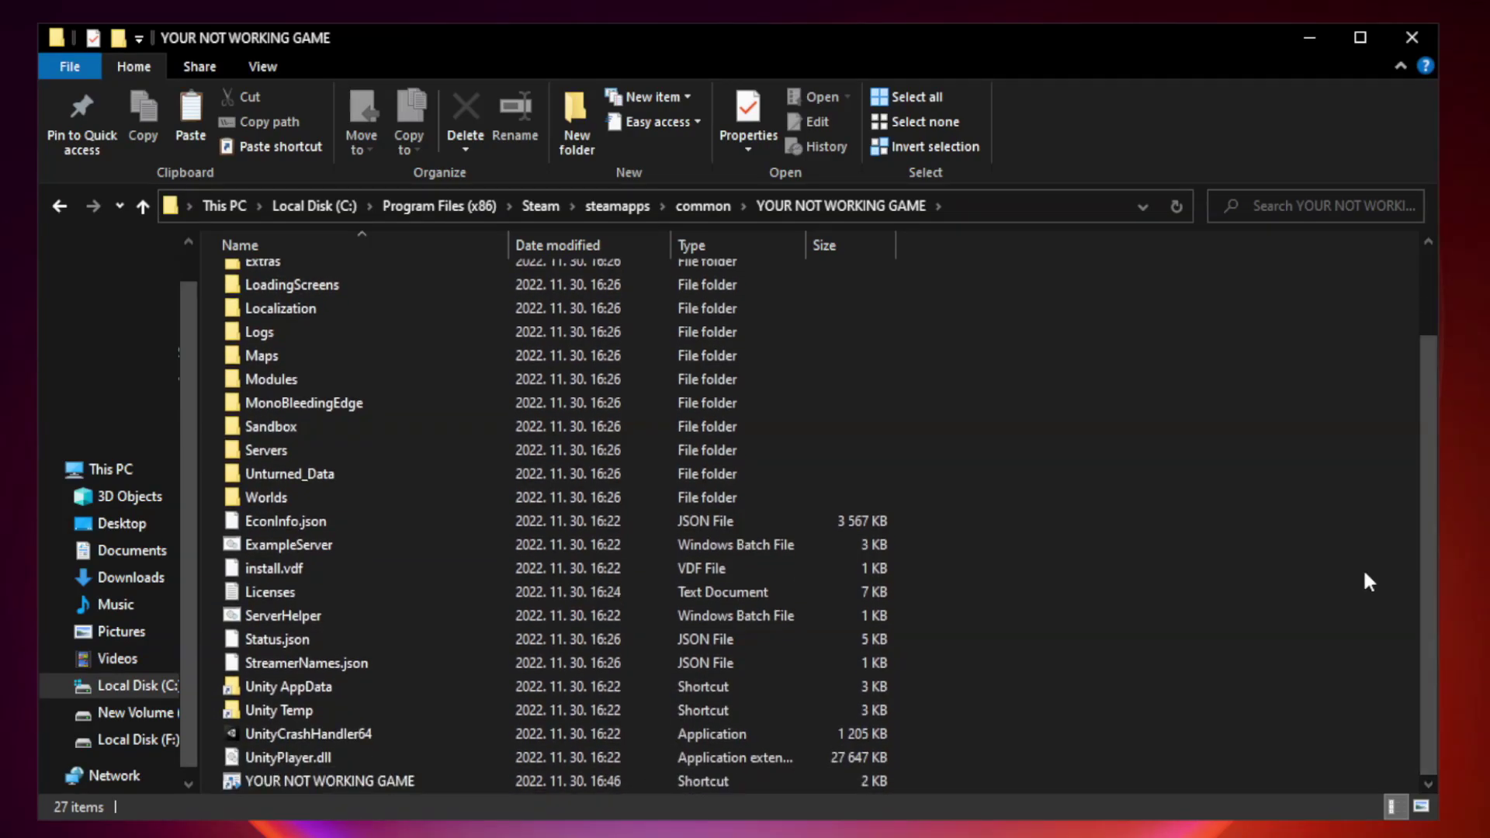
click(592, 778)
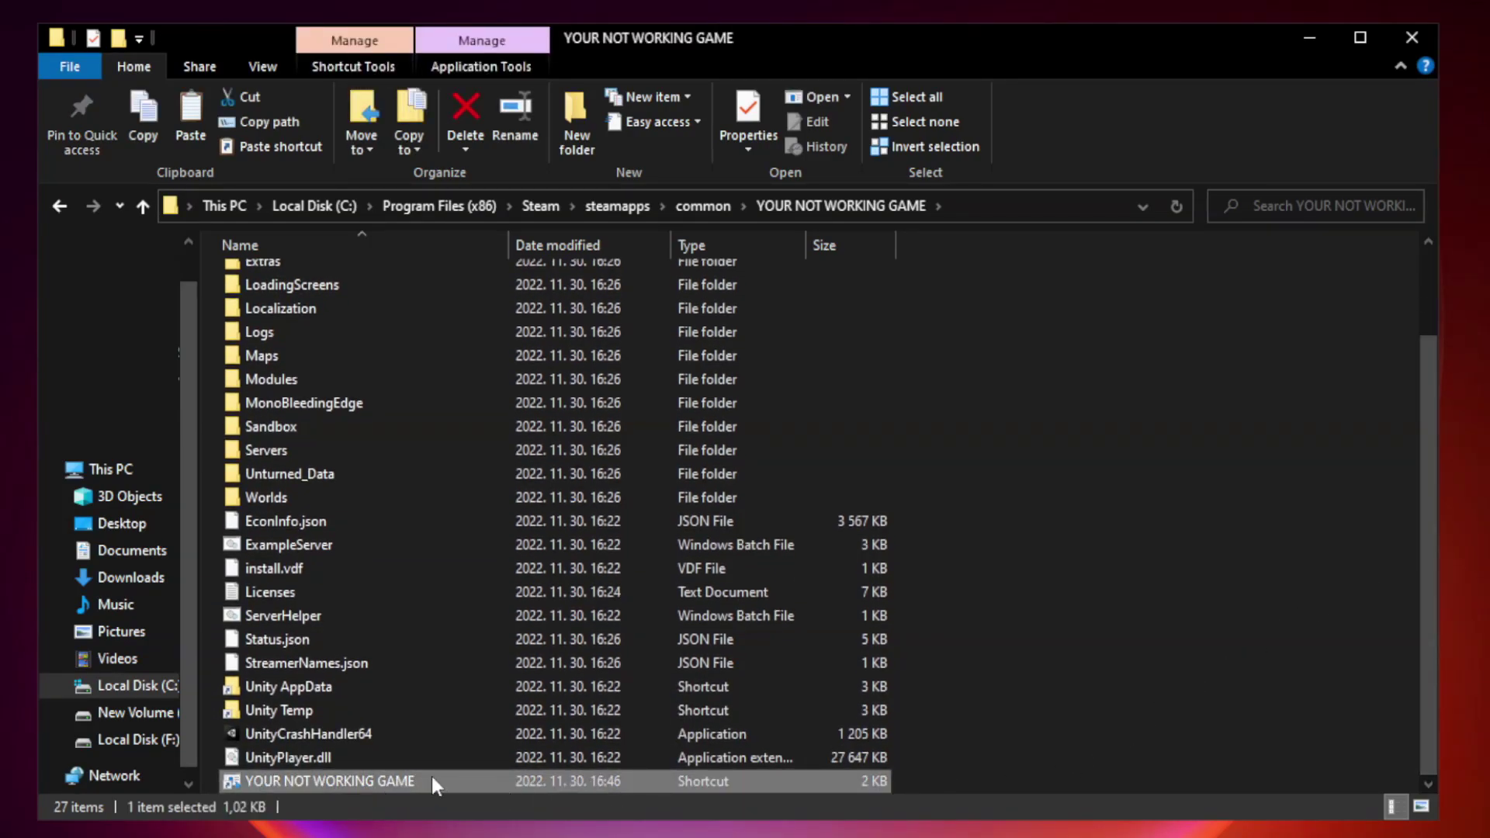
right_click(504, 775)
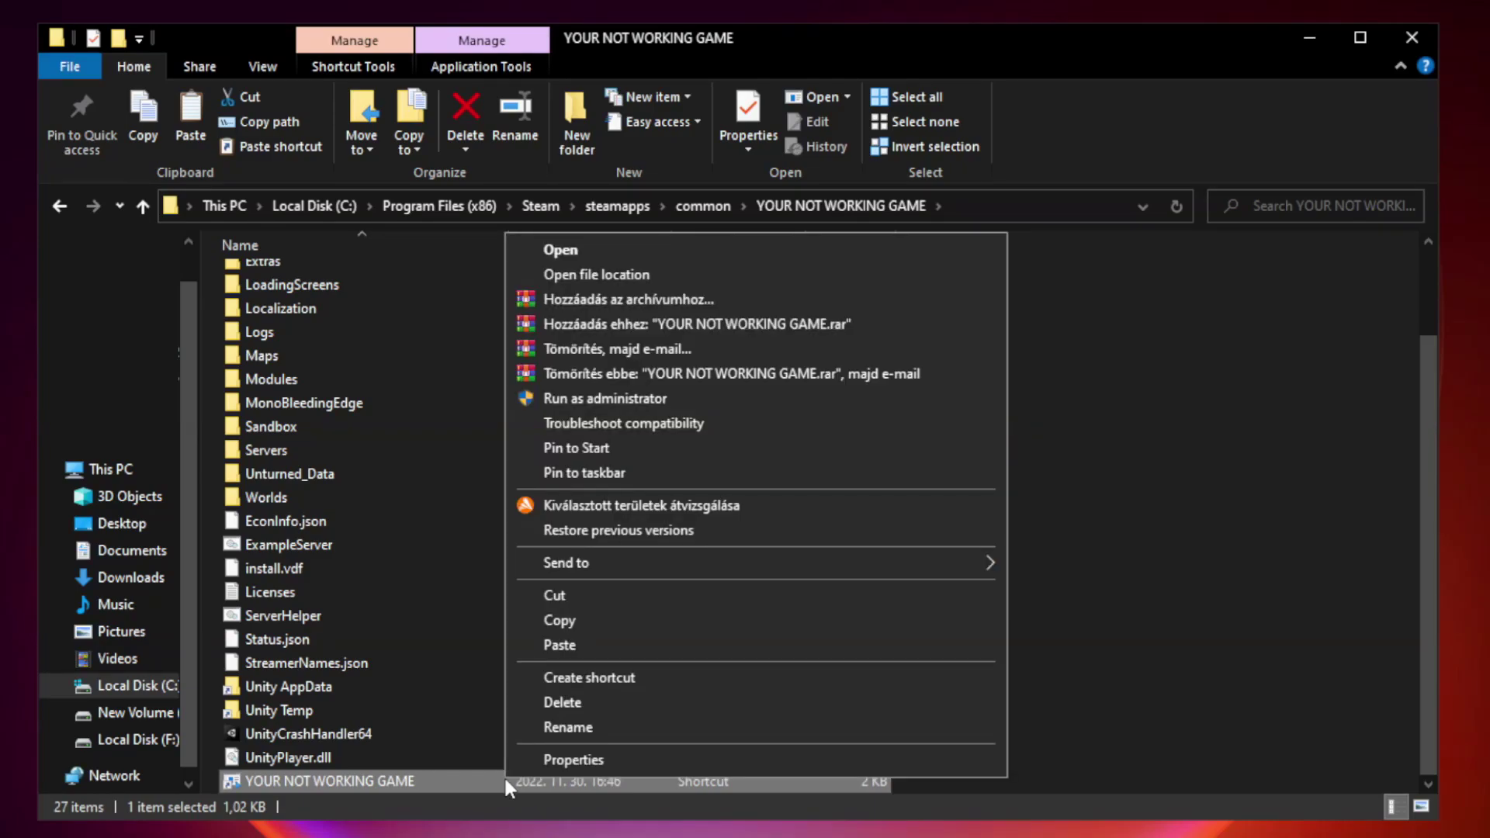
click(752, 763)
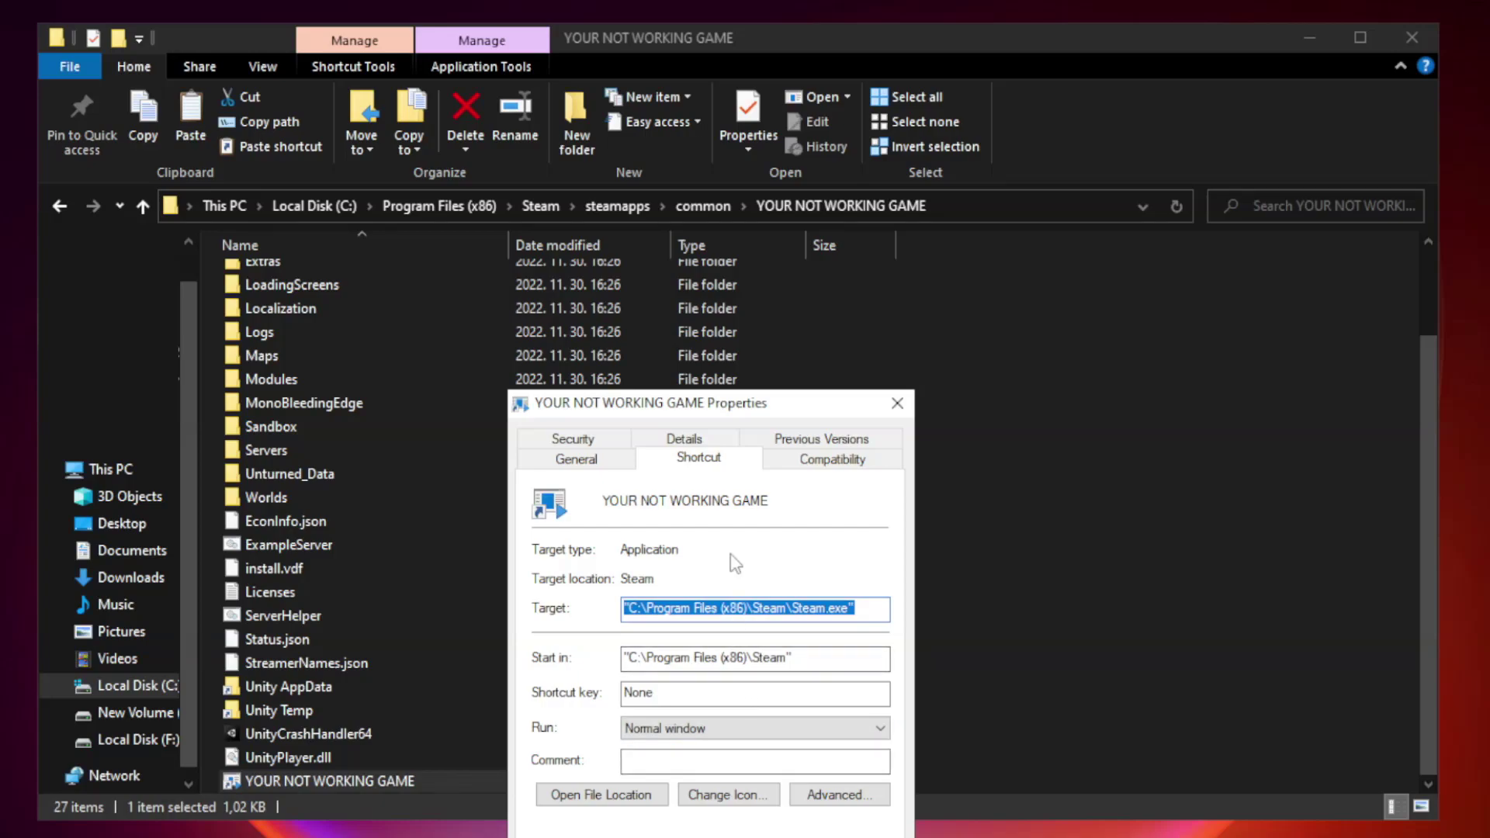
Move the shortcut's Properties window up and show its Compatibility tab
mouse_move(742, 410)
mouse_down()
mouse_move(768, 199)
mouse_move(740, 169)
mouse_up()
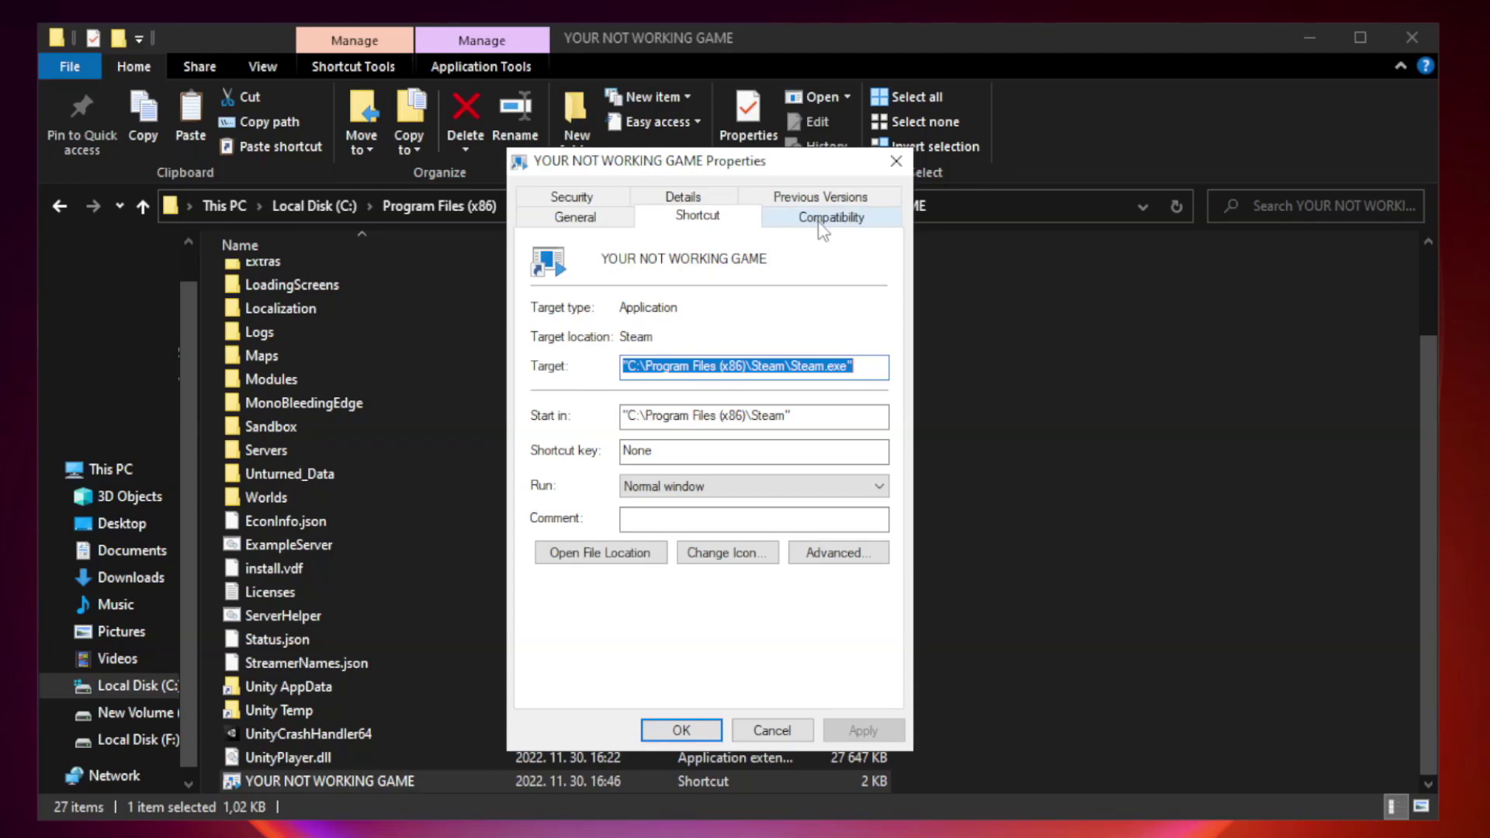
click(826, 223)
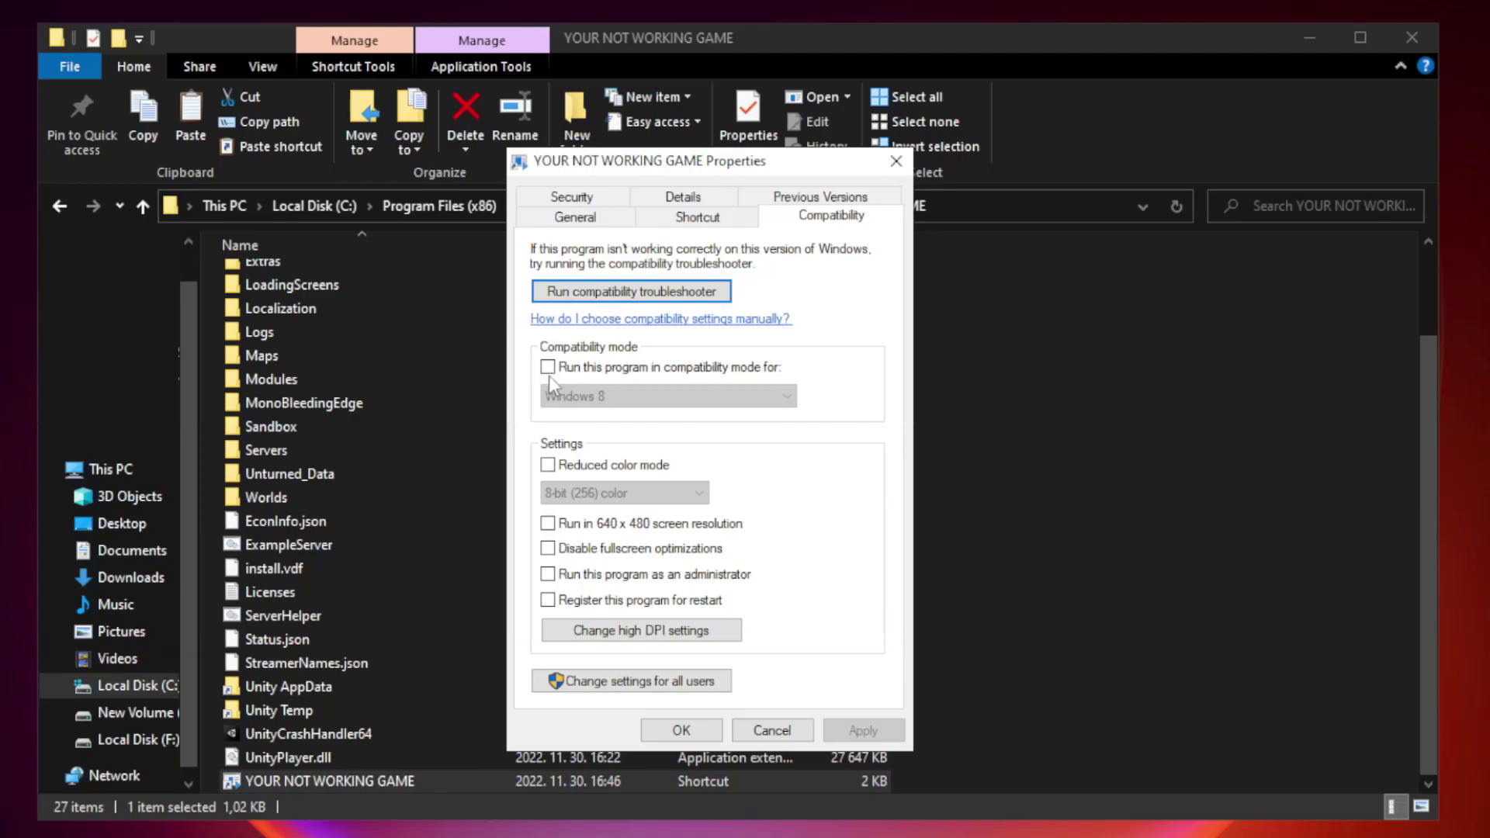
Set Windows 8 compatibility mode, fullscreen optimizations off and run as administrator, then apply
click(590, 368)
click(672, 396)
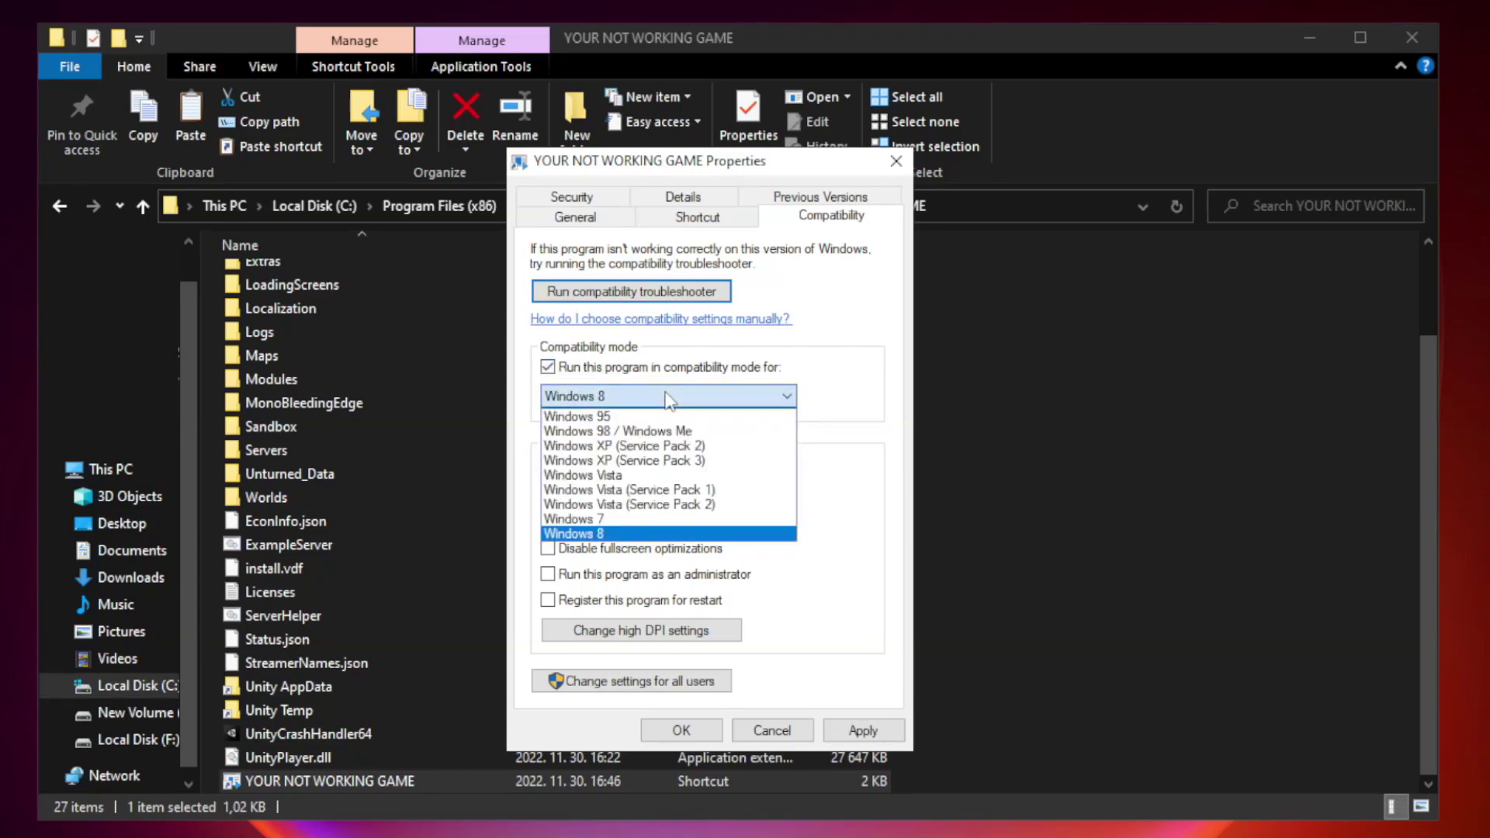
click(630, 535)
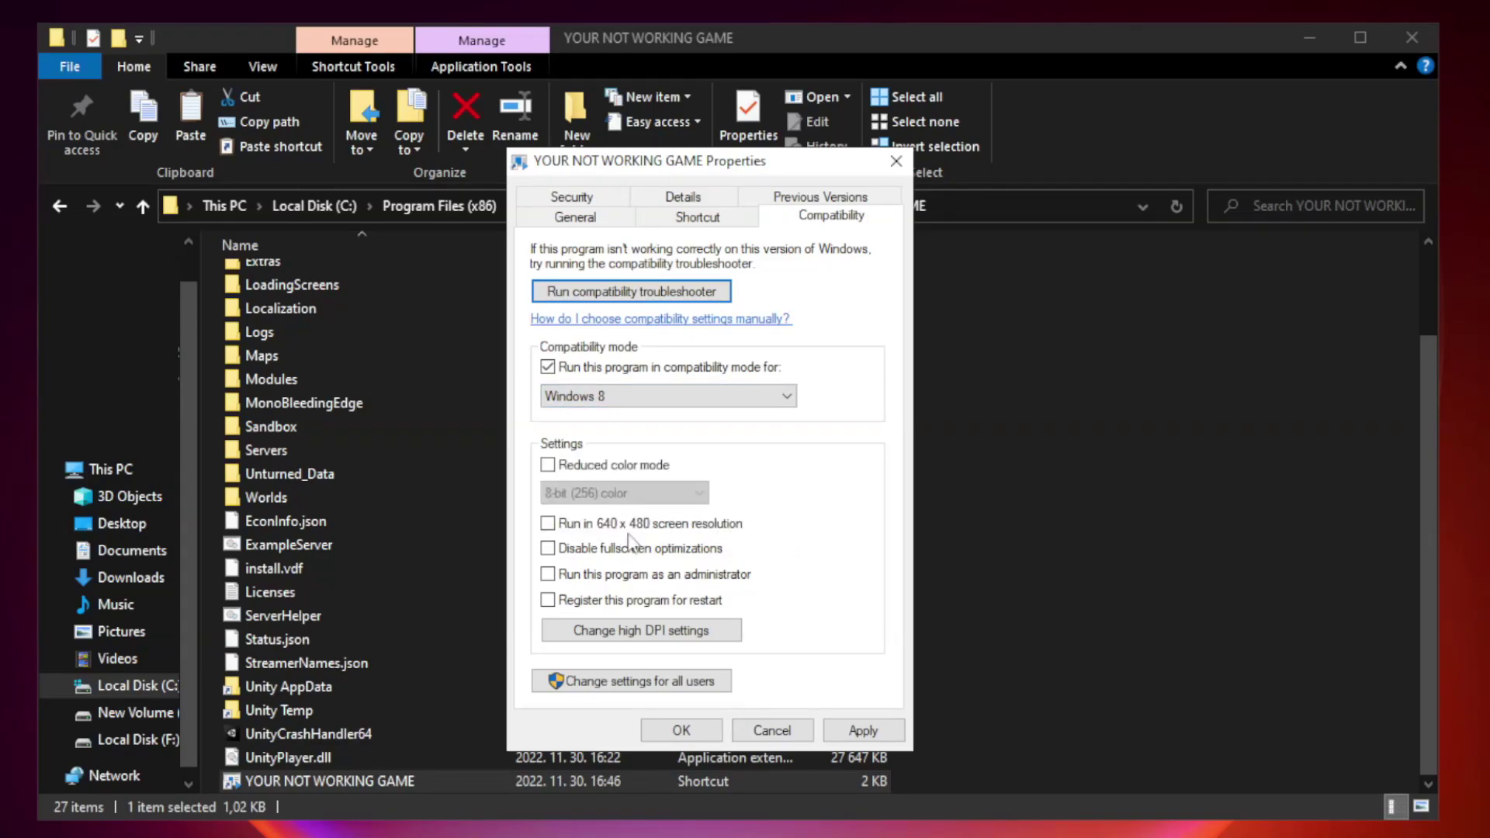
click(583, 558)
click(586, 588)
click(858, 731)
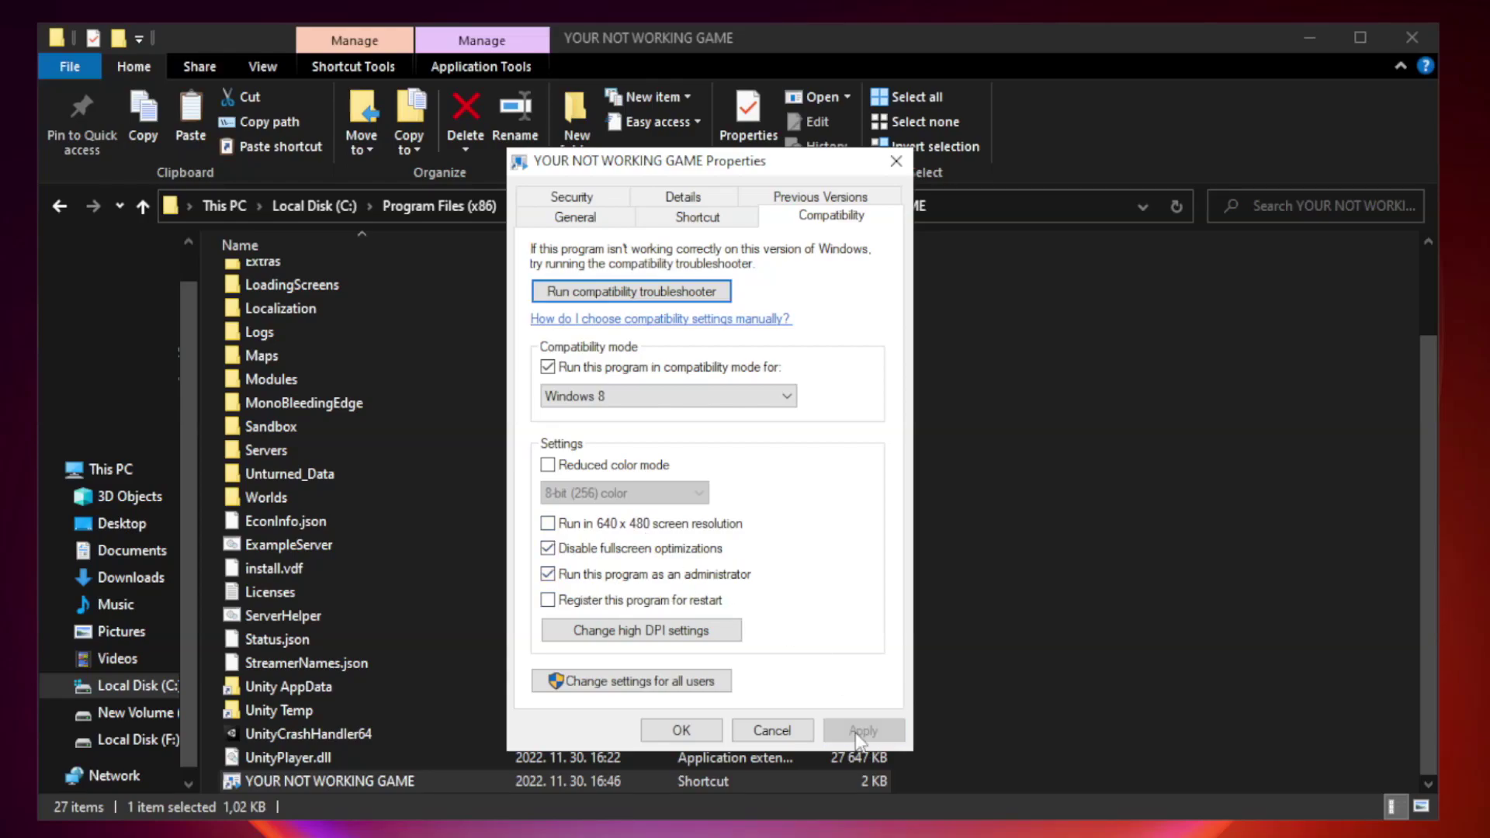
click(681, 731)
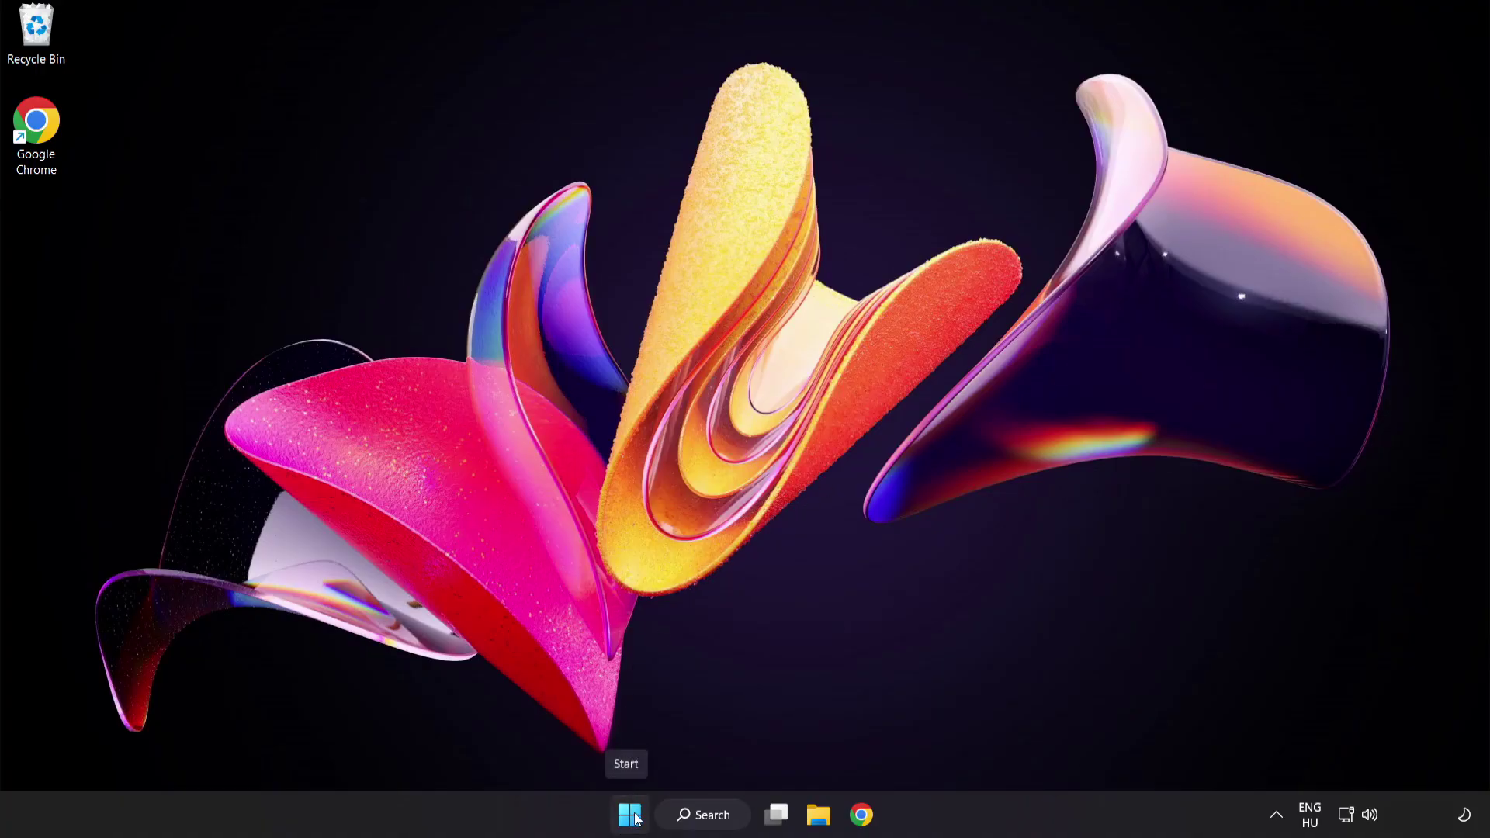
Disable Cortana on the Startup tab of Task Manager
right_click(635, 818)
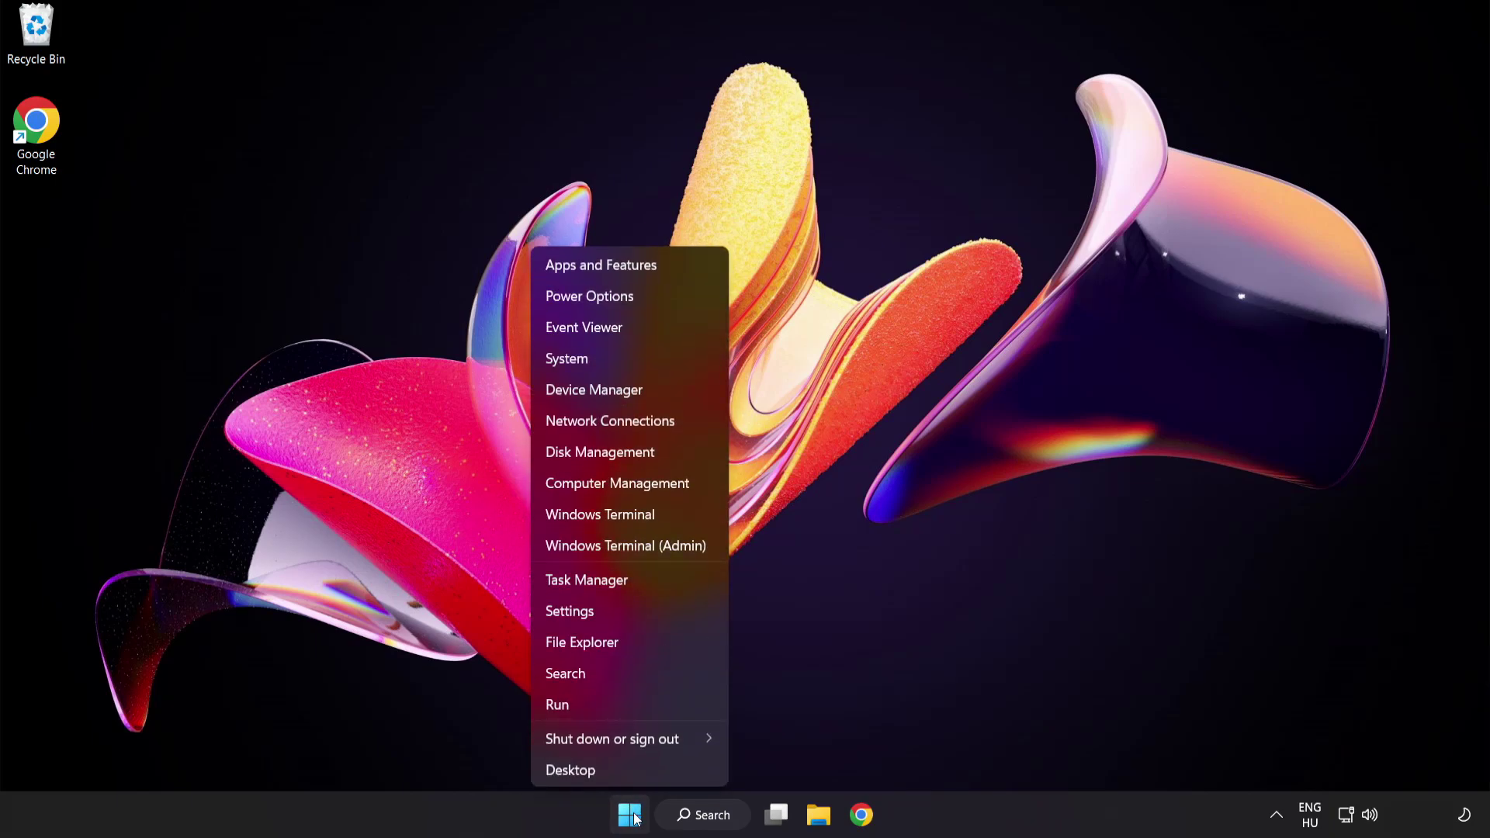
click(644, 581)
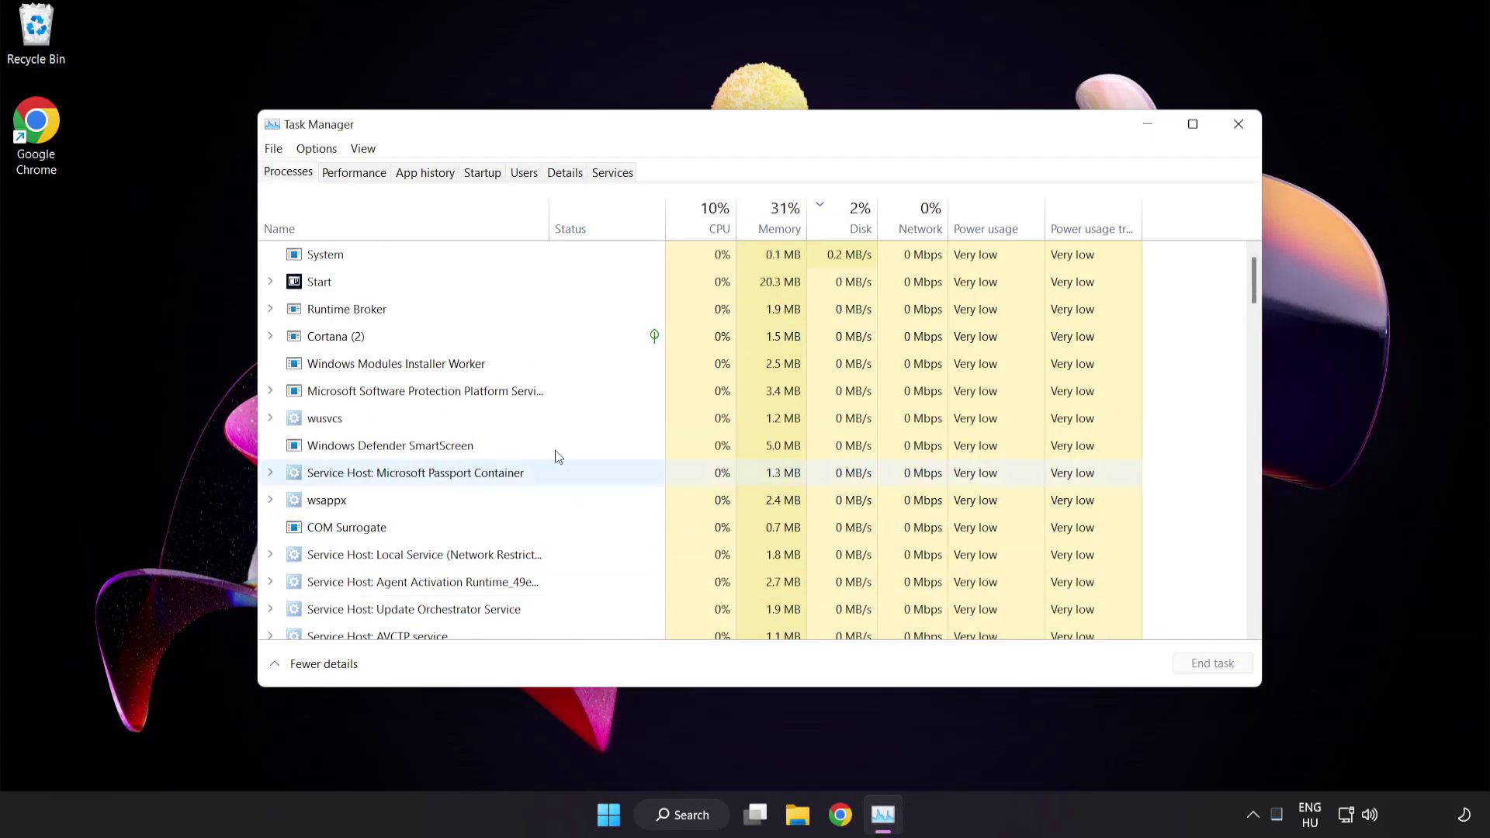
click(481, 172)
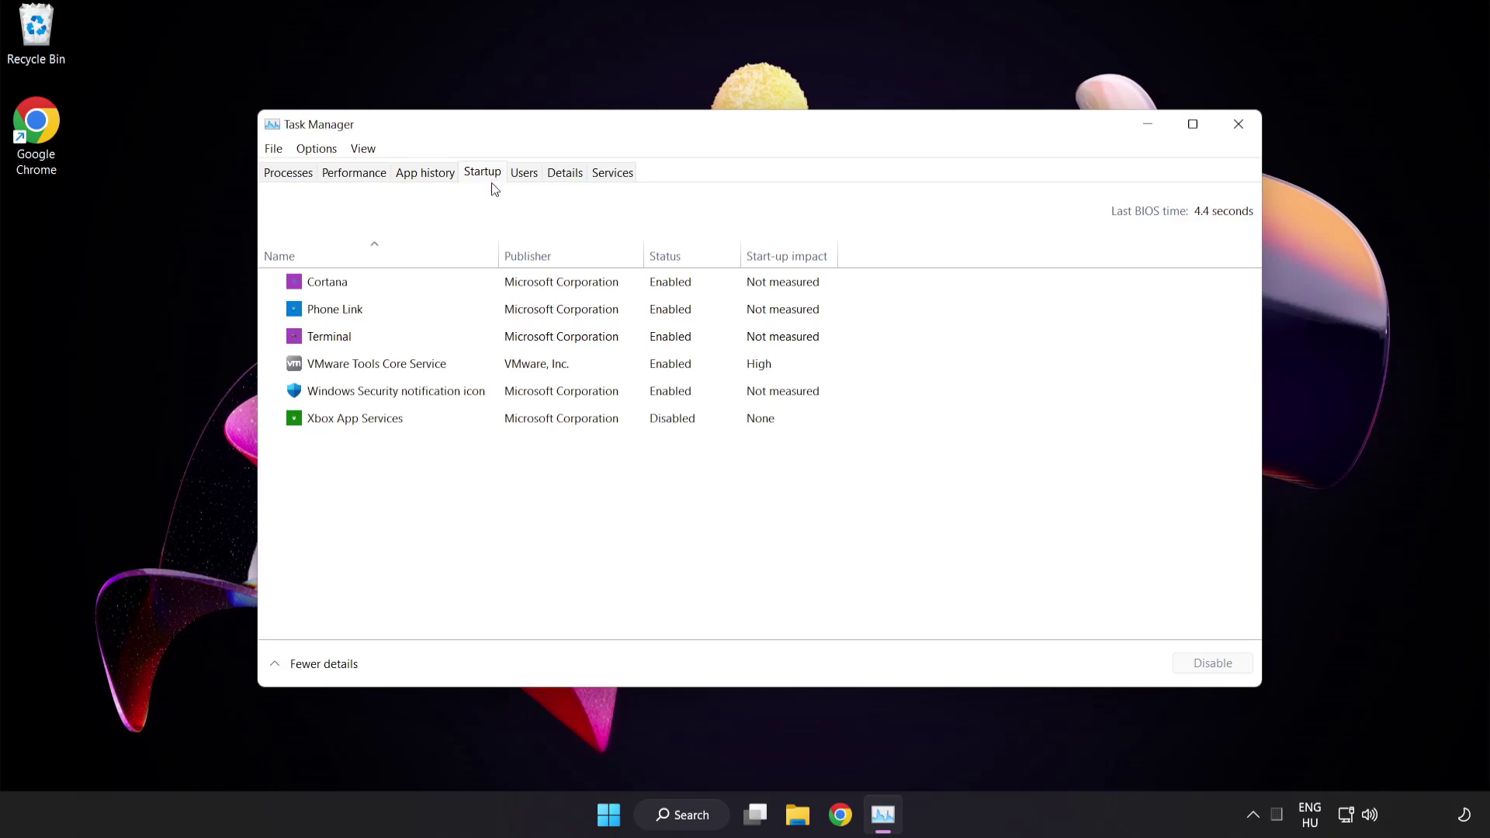
click(494, 292)
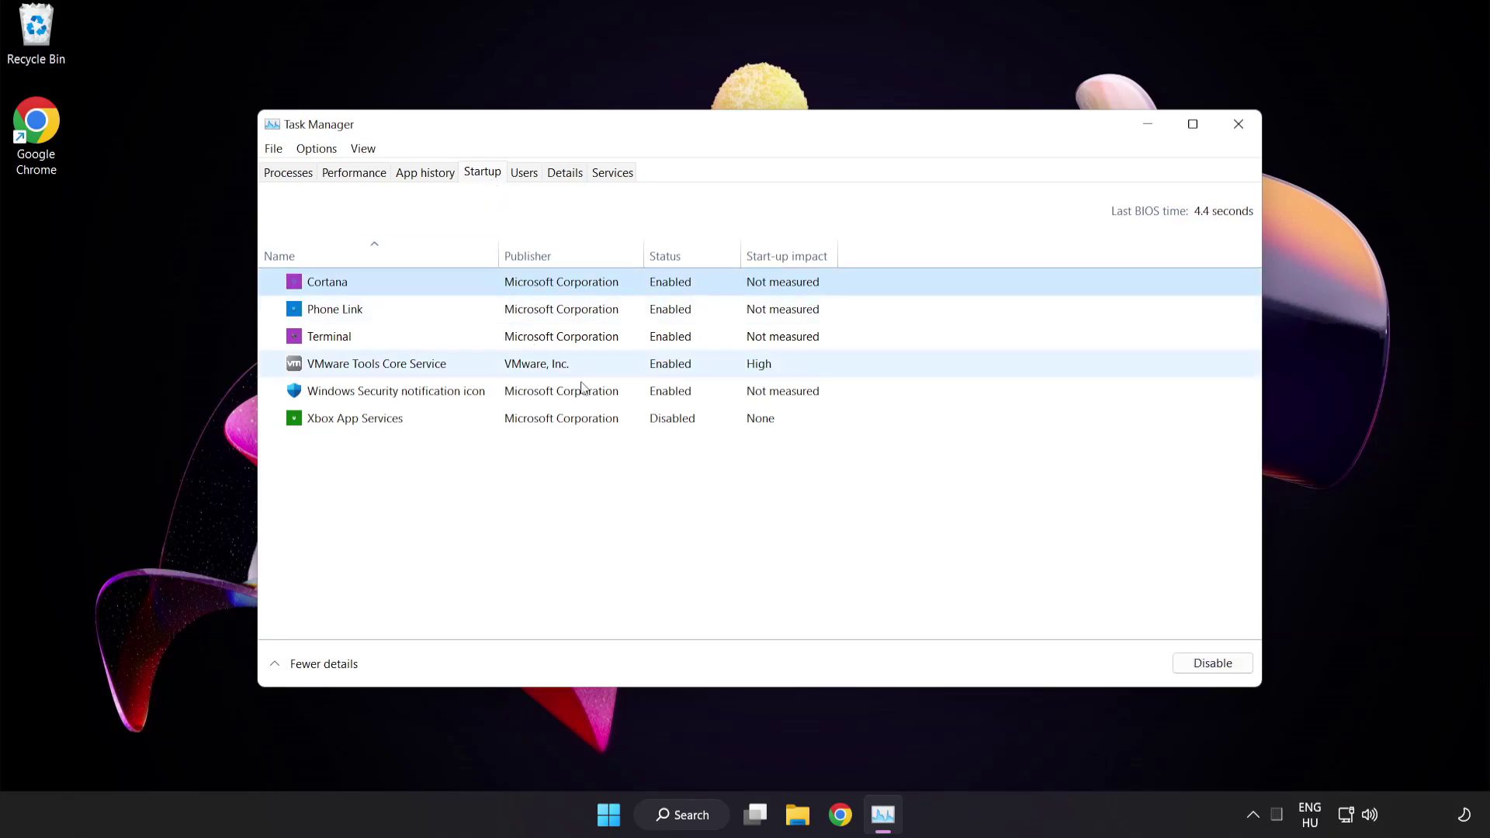
click(1216, 664)
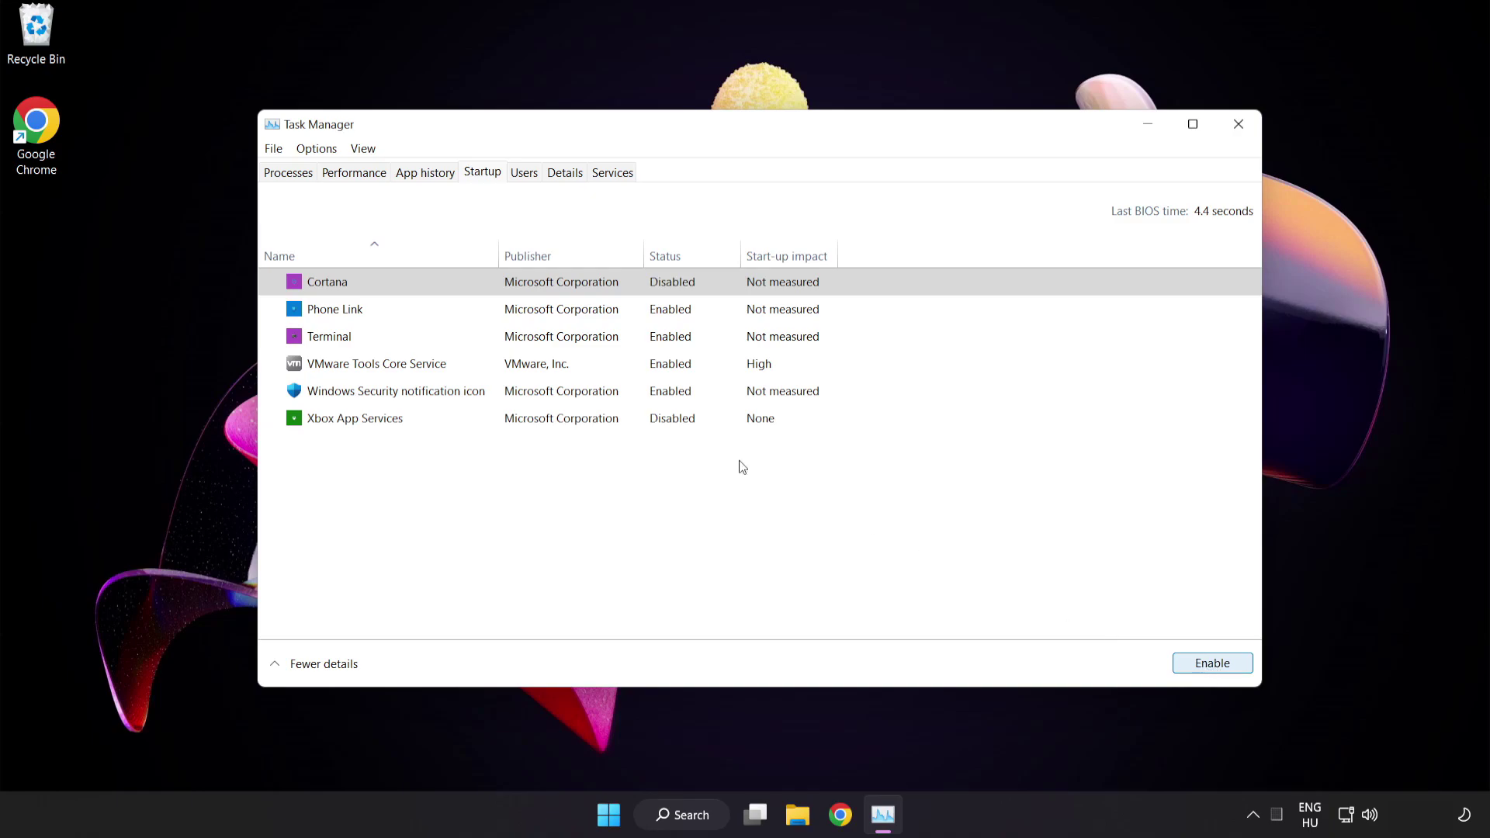
Disable Phone Link, Terminal and Windows Security notification icon at startup, then close Task Manager
click(460, 308)
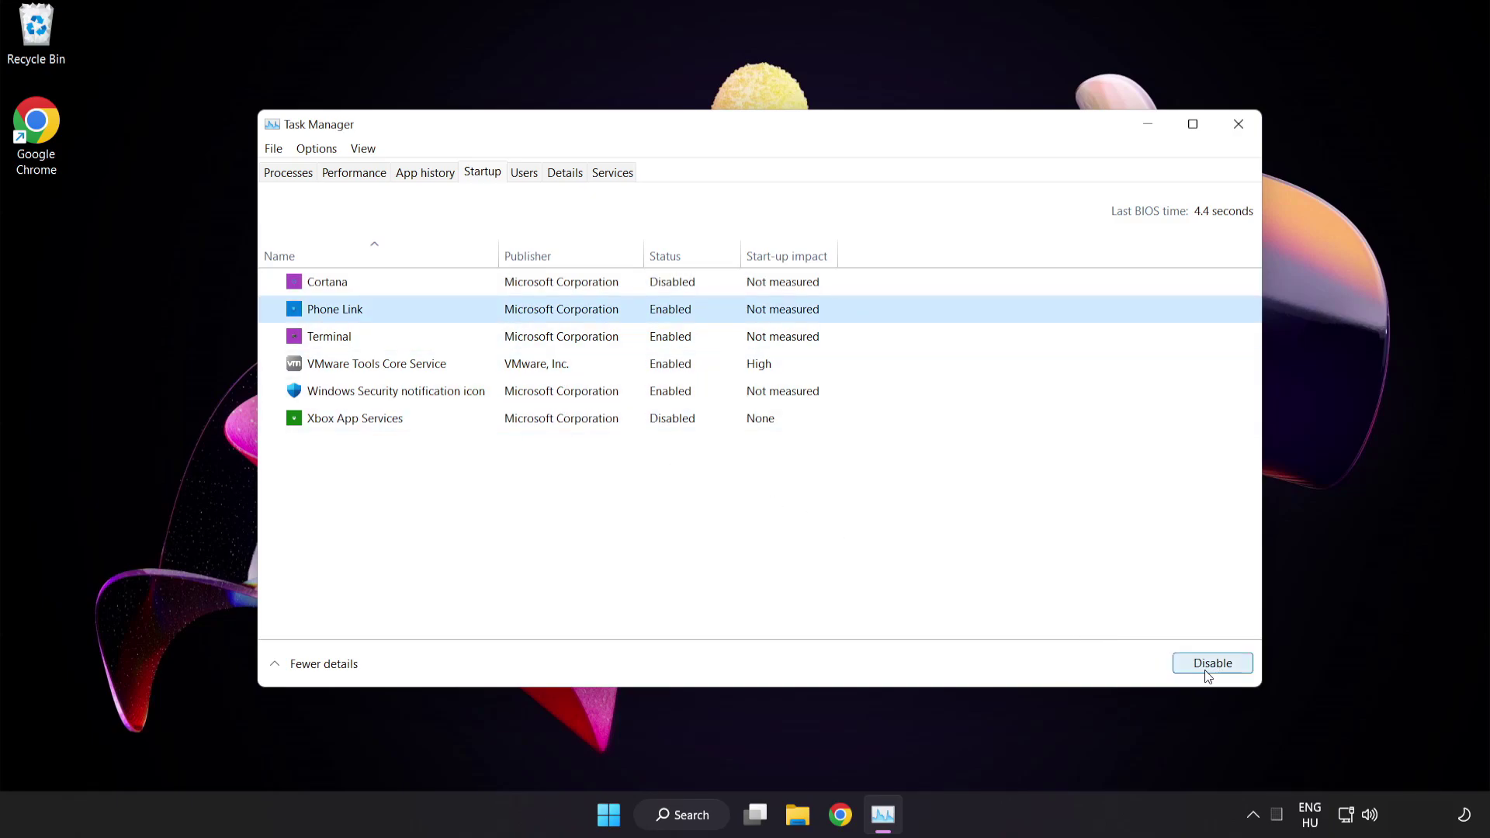
click(1206, 671)
click(472, 337)
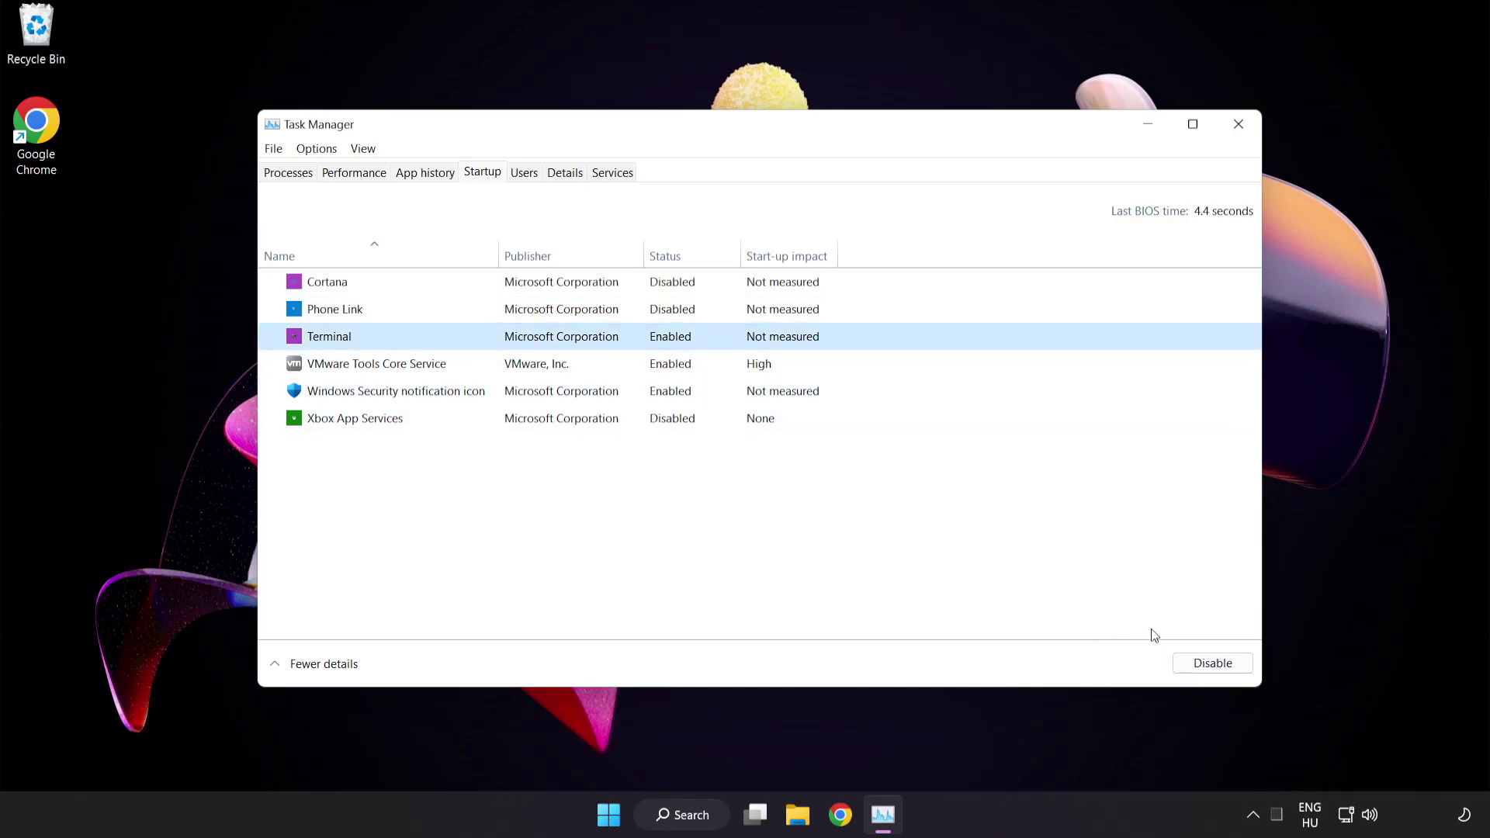
click(1205, 664)
click(507, 393)
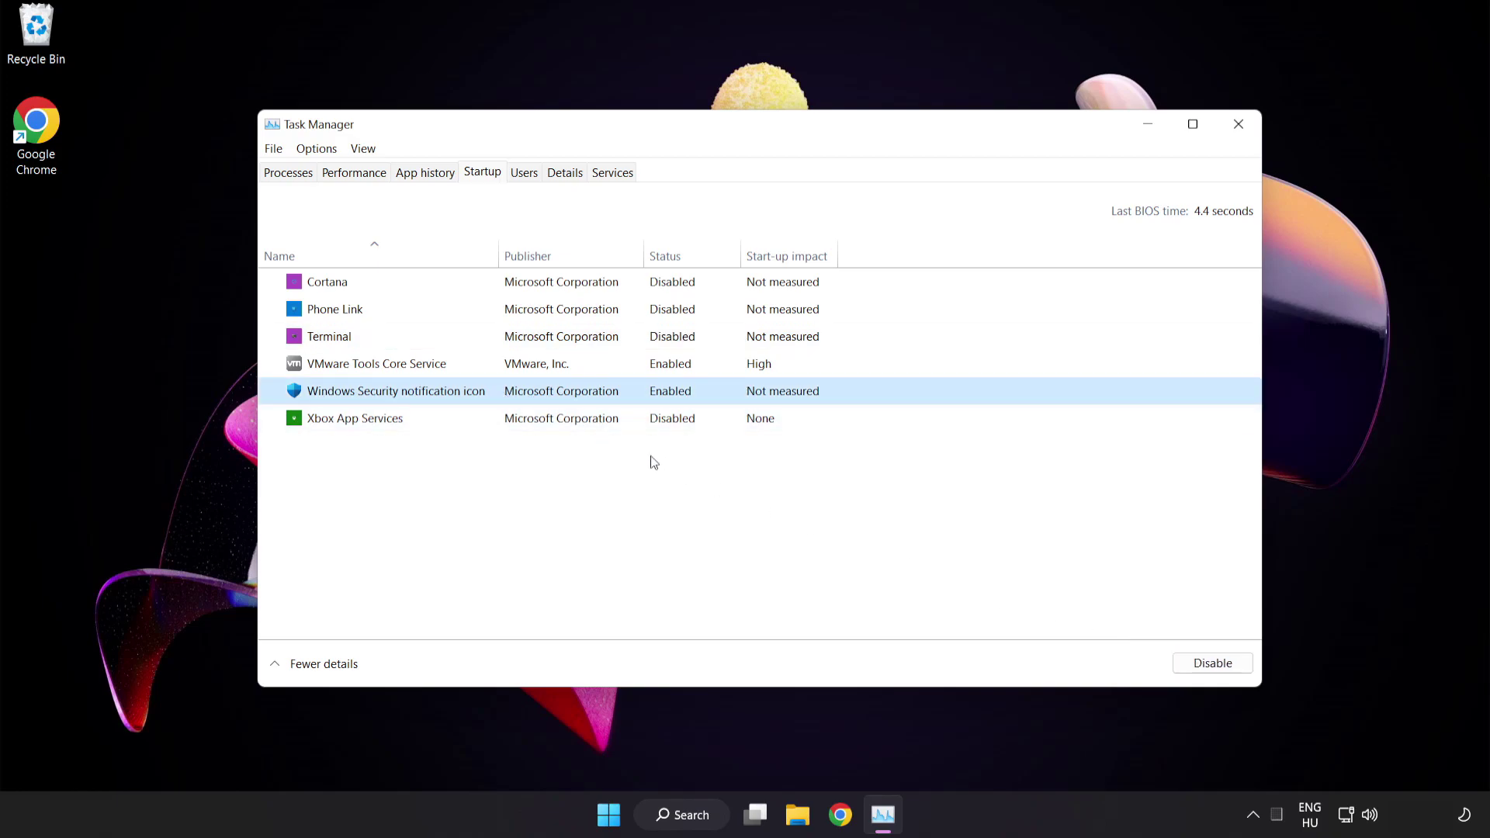
click(1203, 668)
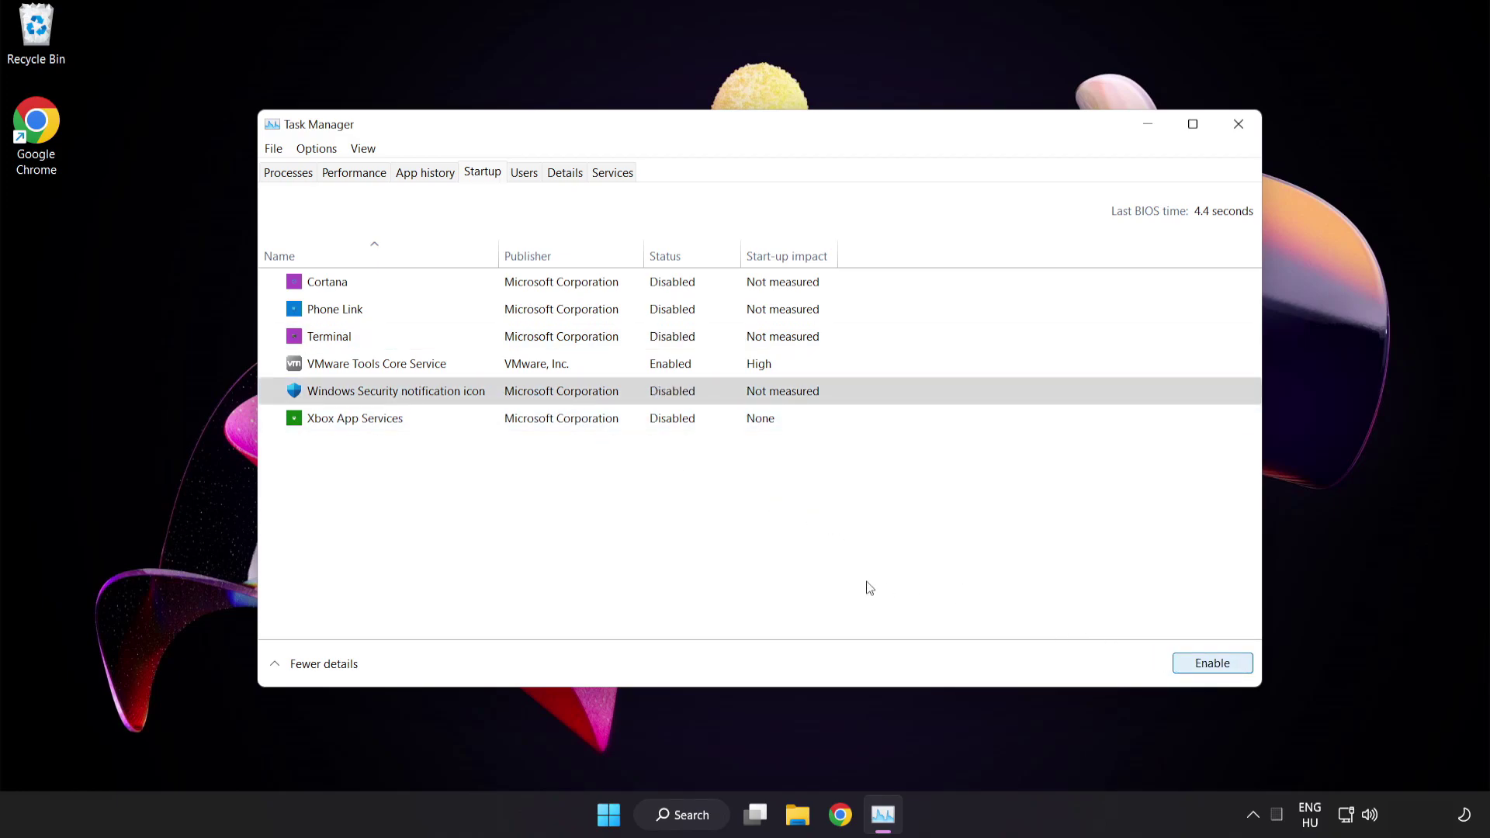
click(1238, 123)
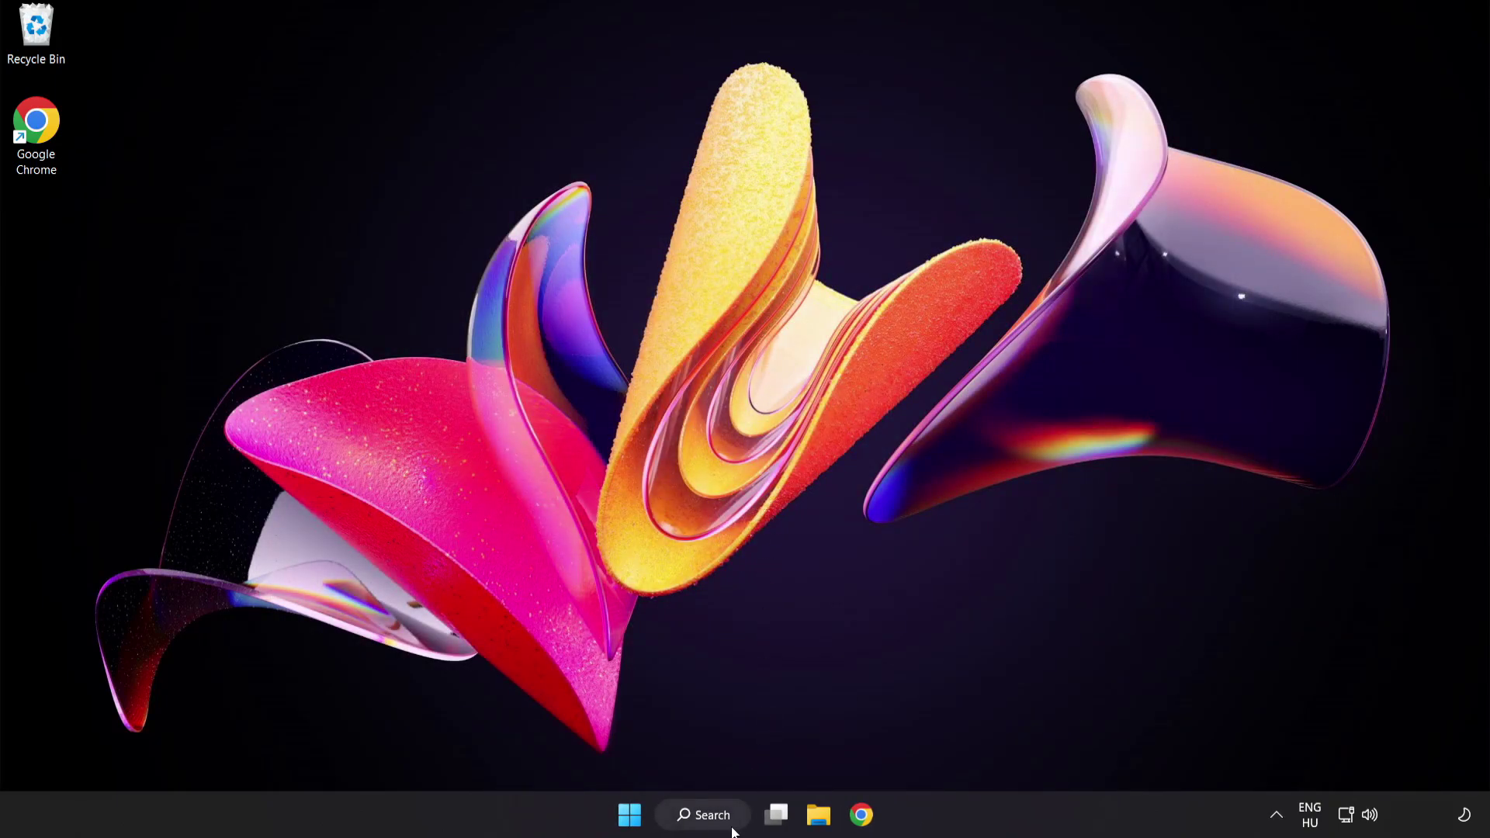
Reach Defender's Exclusions page via Windows Security's Virus & threat protection settings
click(710, 814)
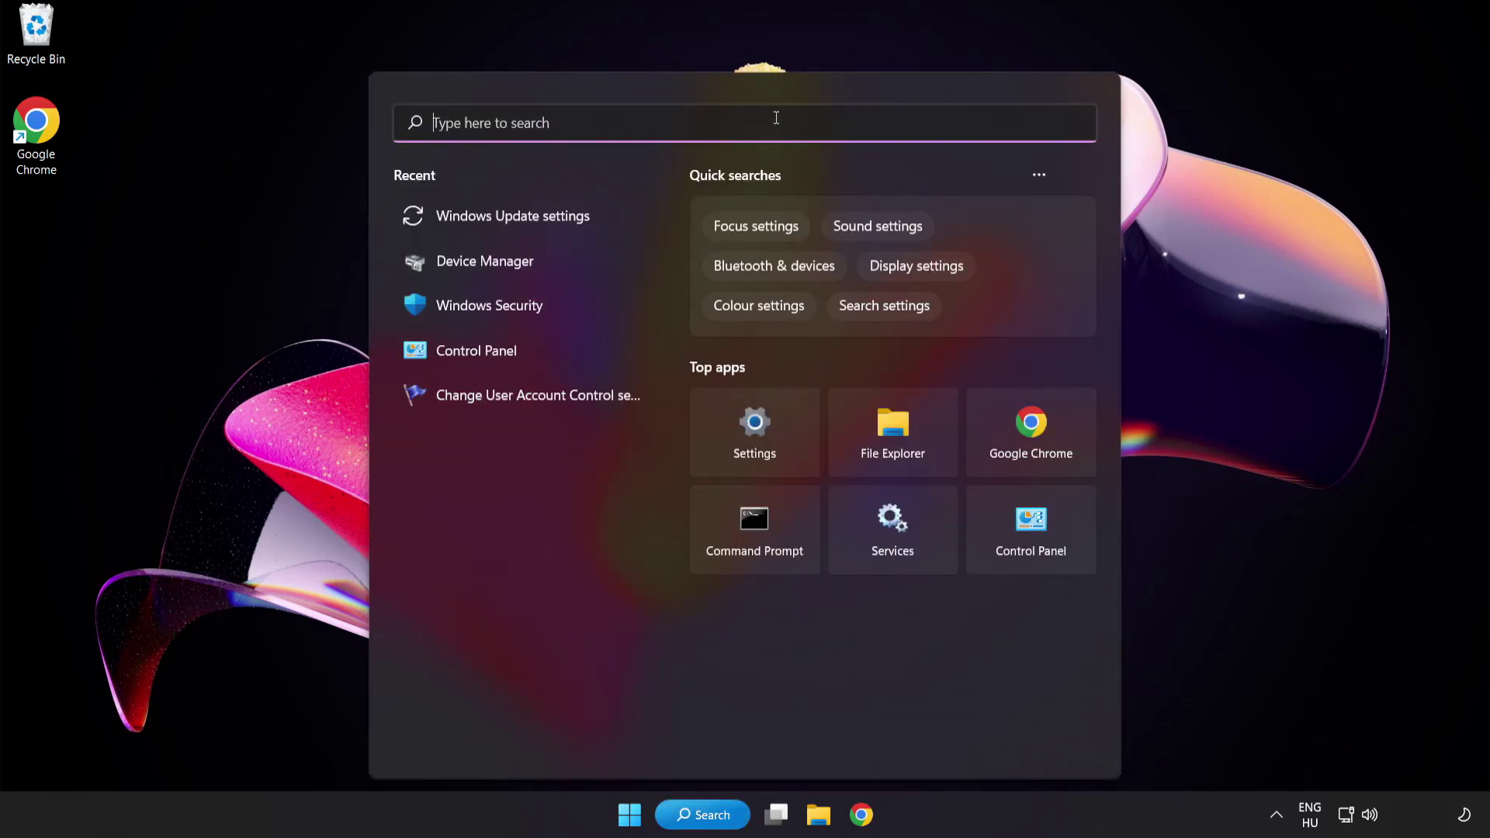
text(security)
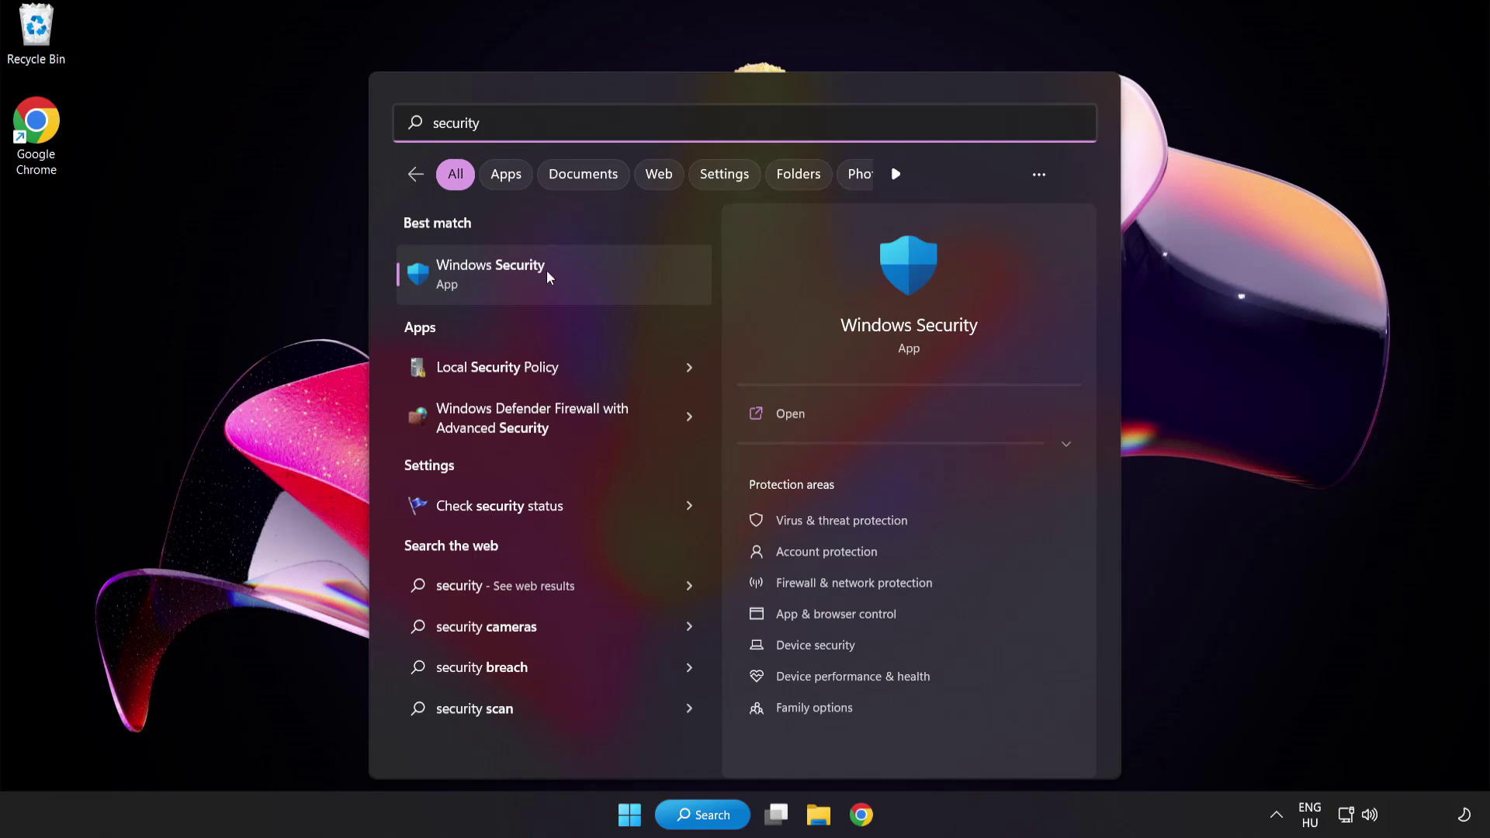
click(562, 271)
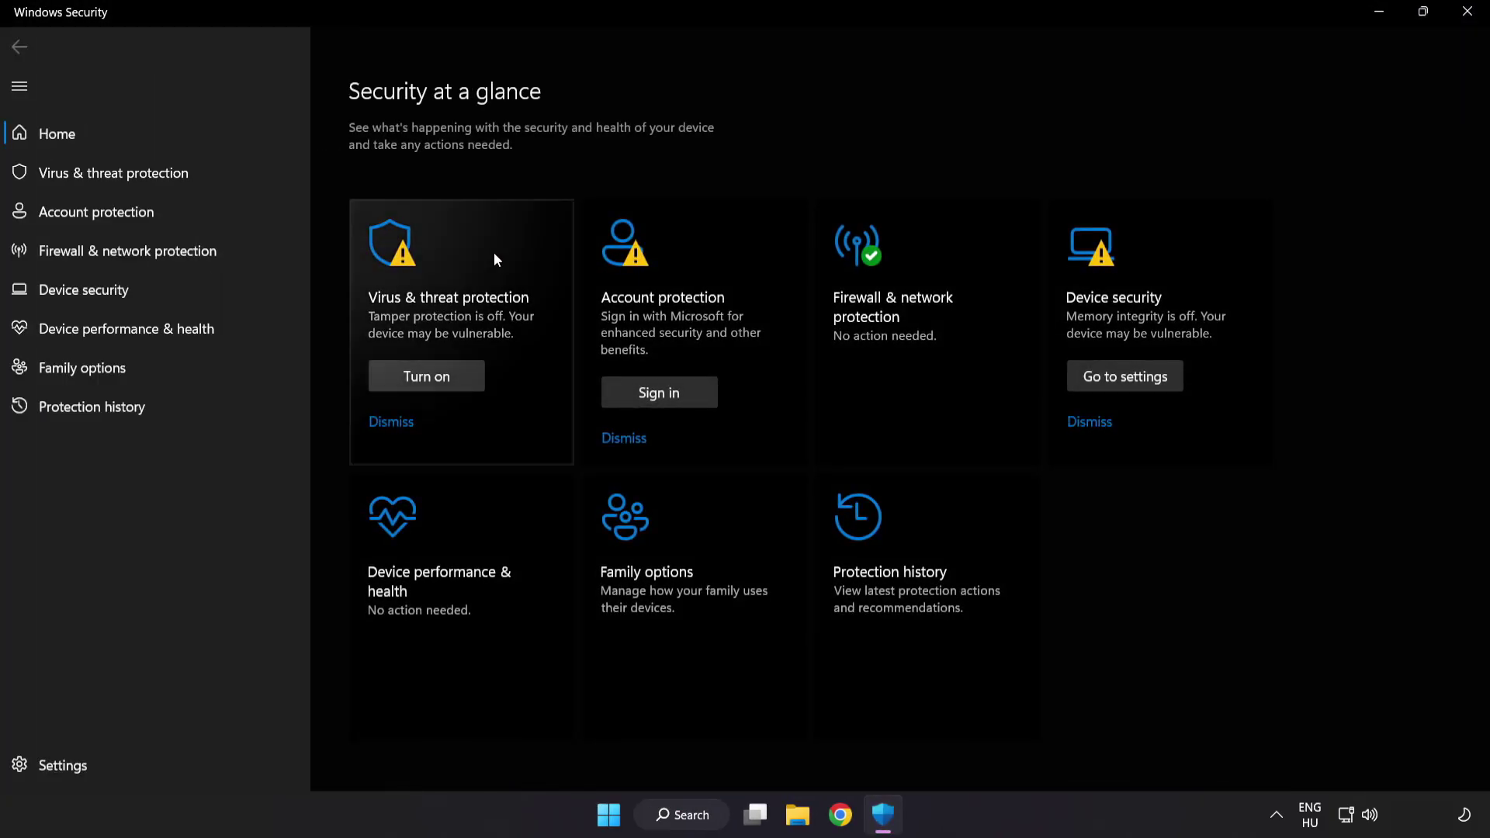
click(226, 171)
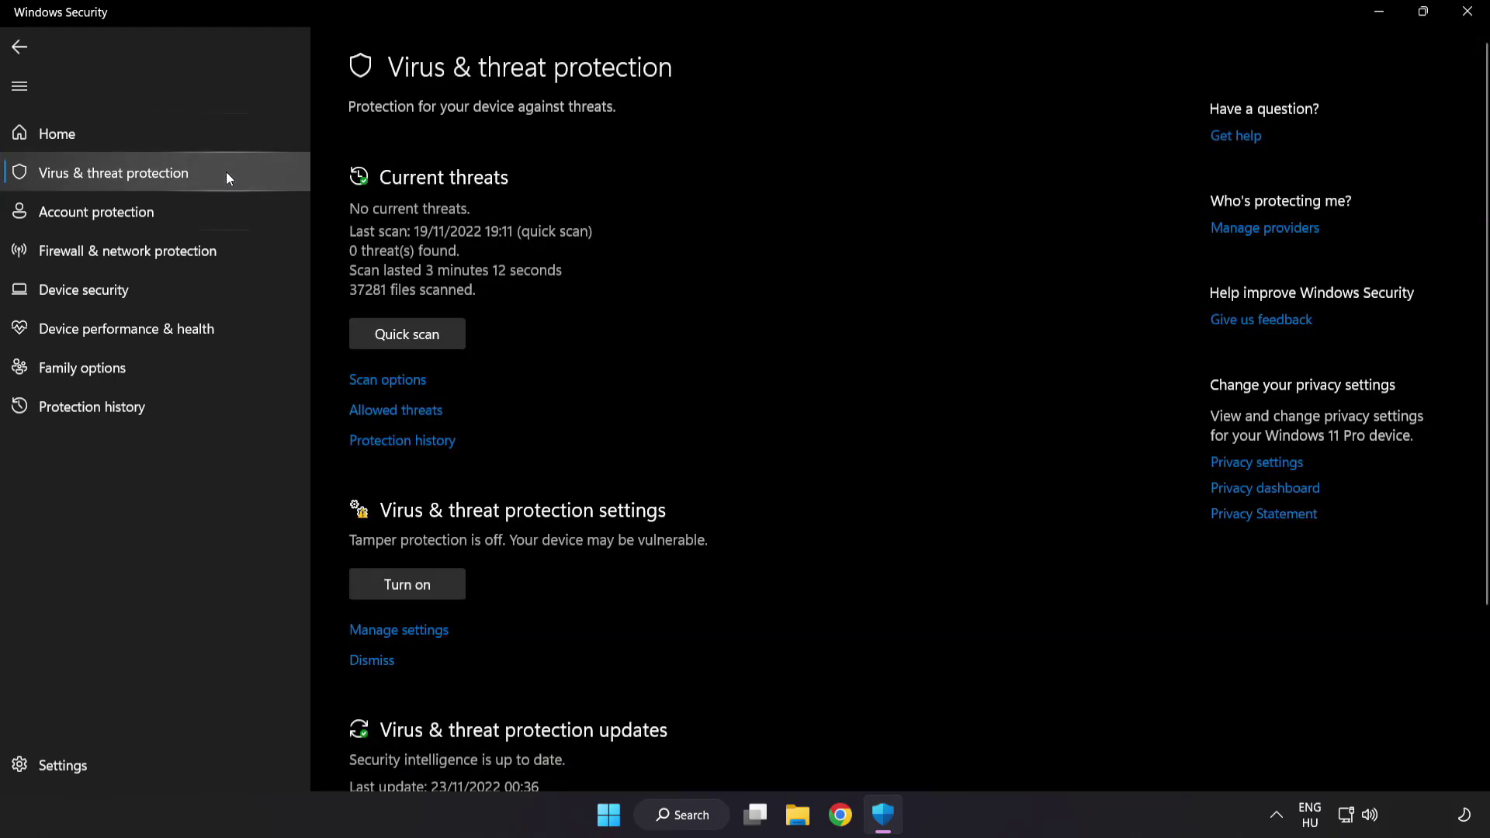
scroll(941, 228, down, 4)
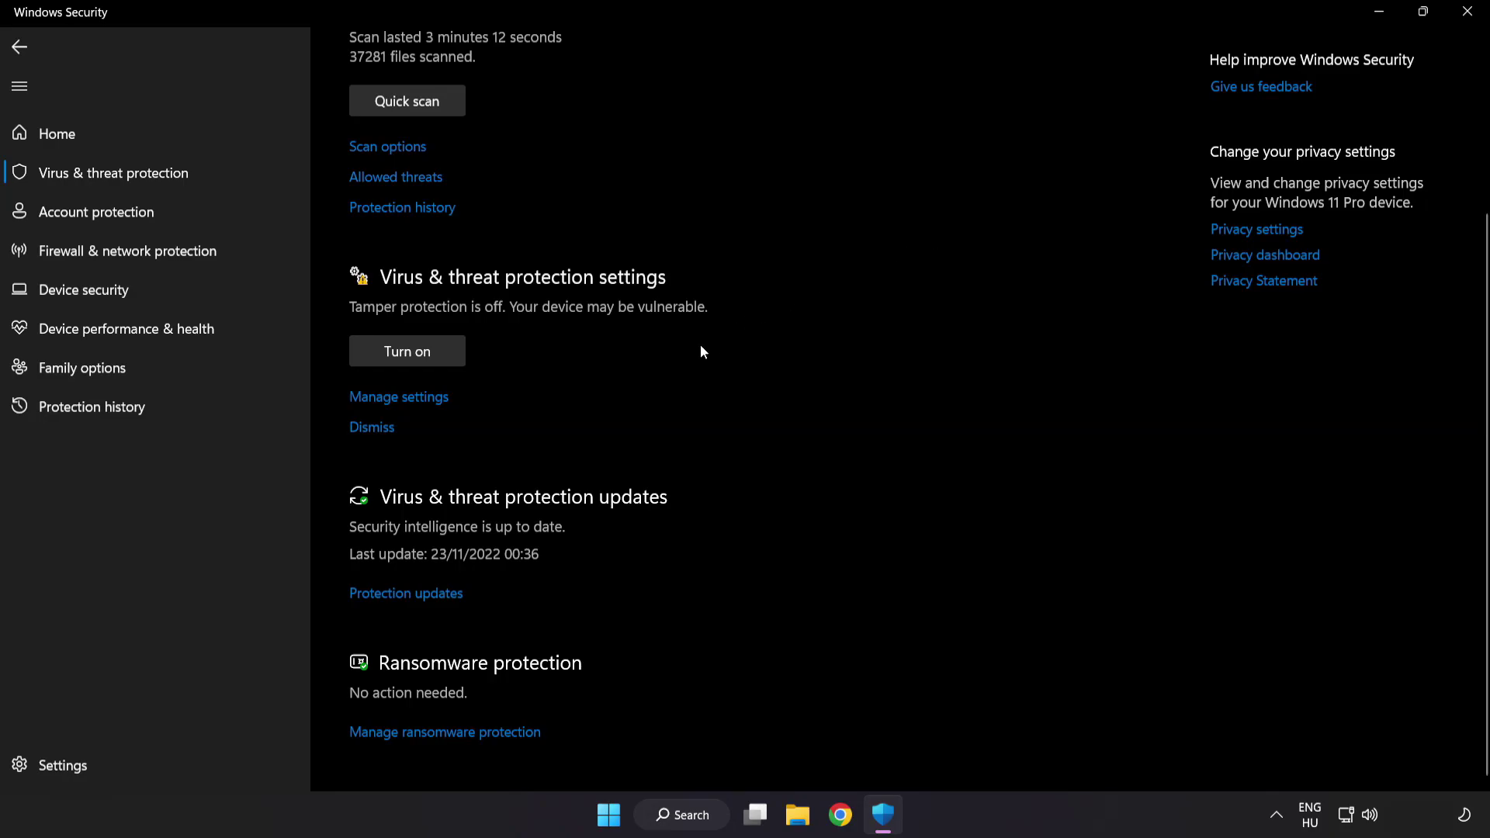
click(409, 398)
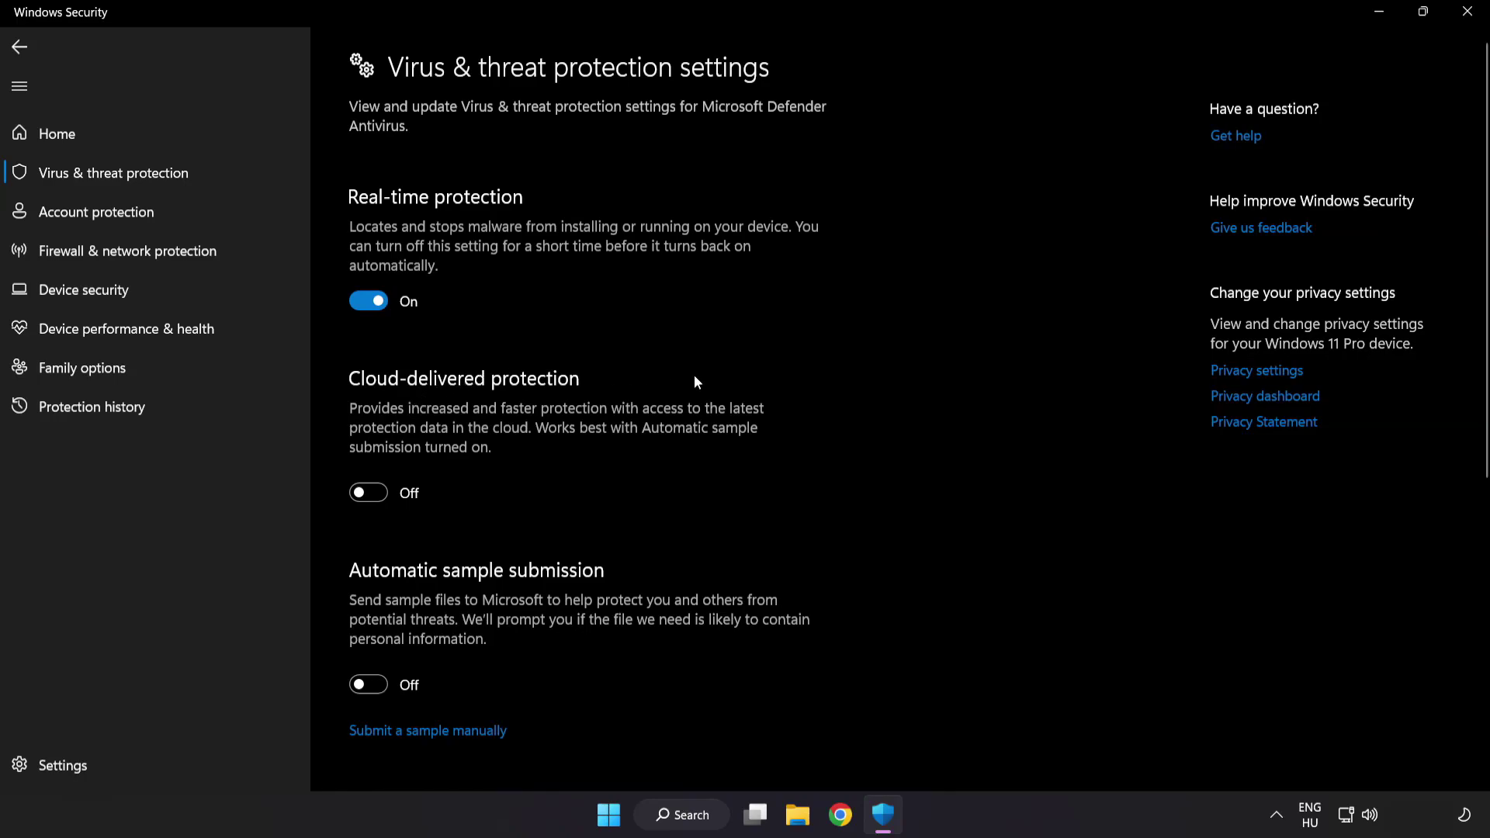
scroll(866, 410, down, 1)
scroll(867, 410, down, 4)
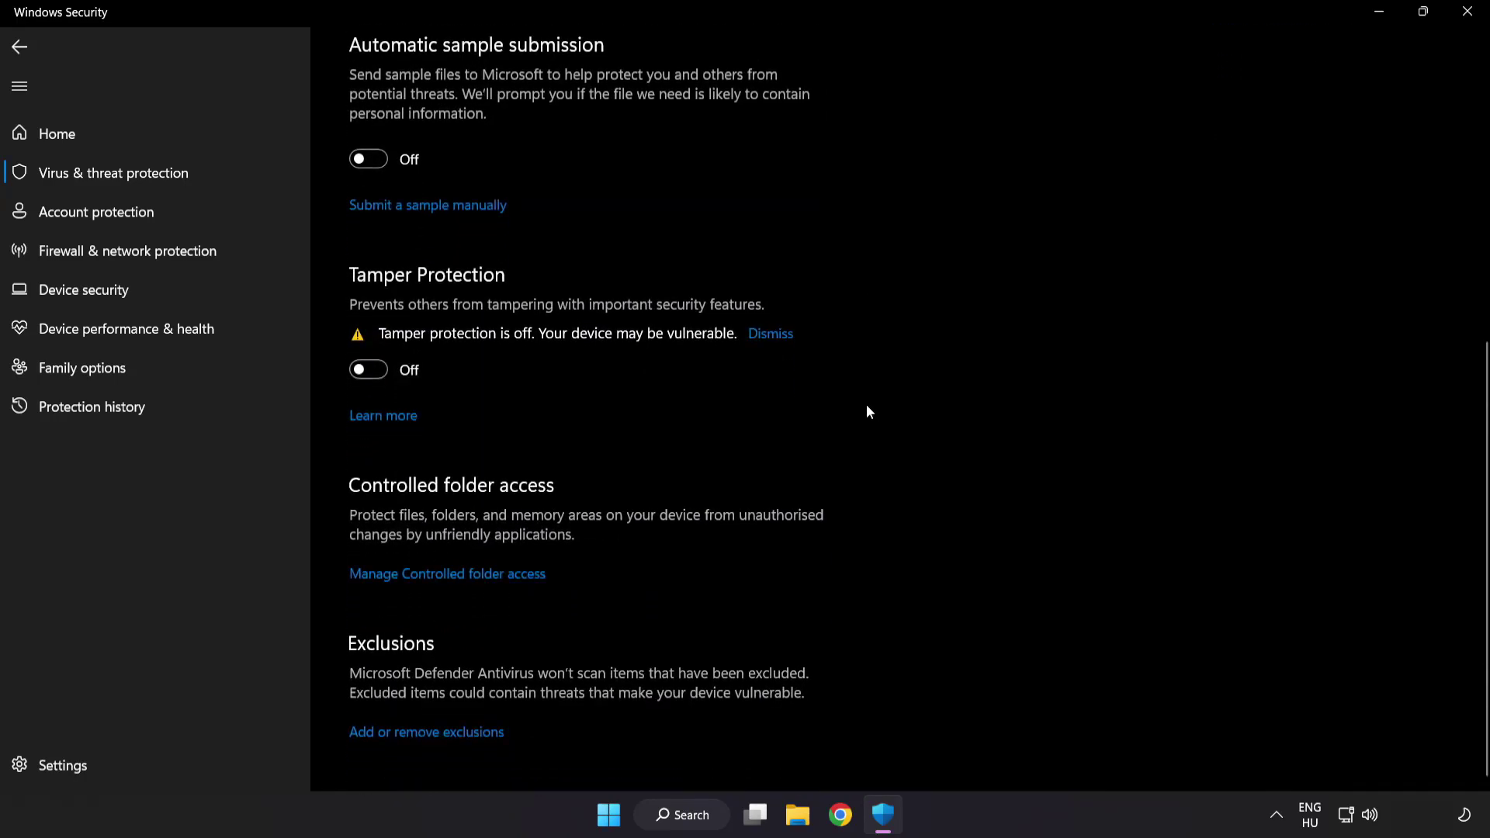
click(435, 734)
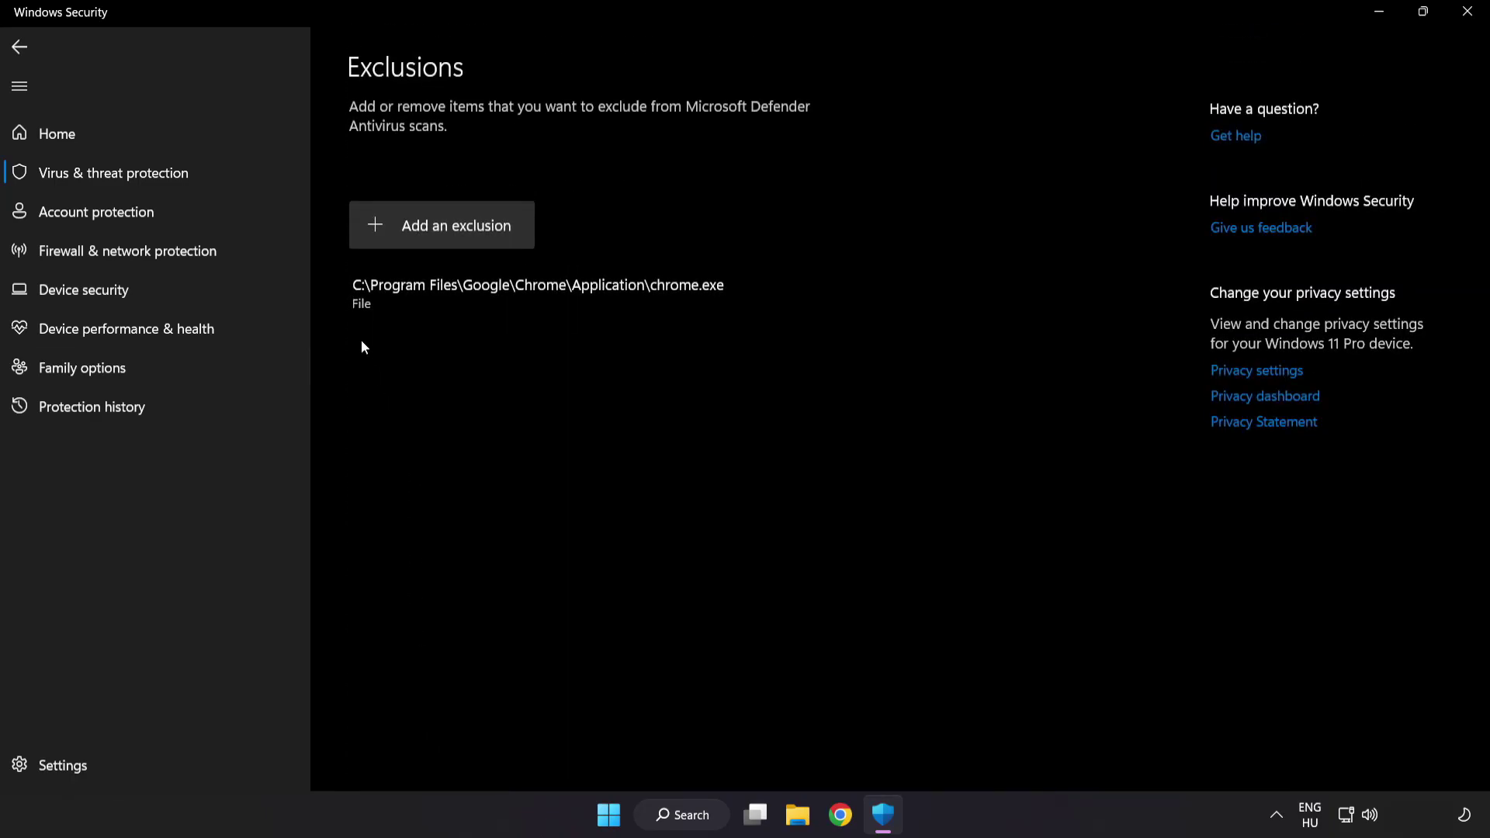
Add a folder exclusion for C:\Program Files (x86)\NOT WORKING APP
click(444, 239)
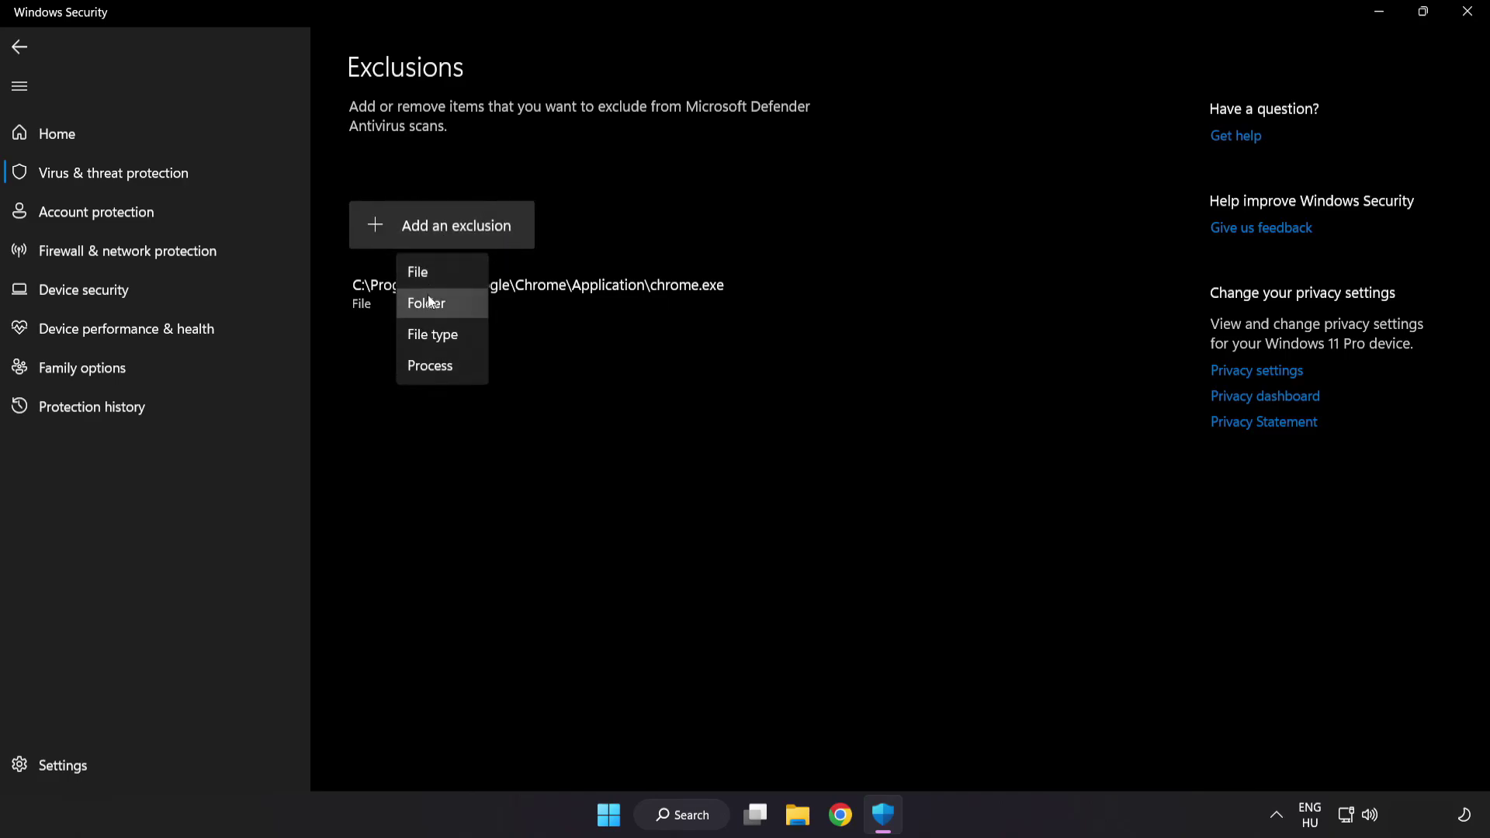
click(433, 275)
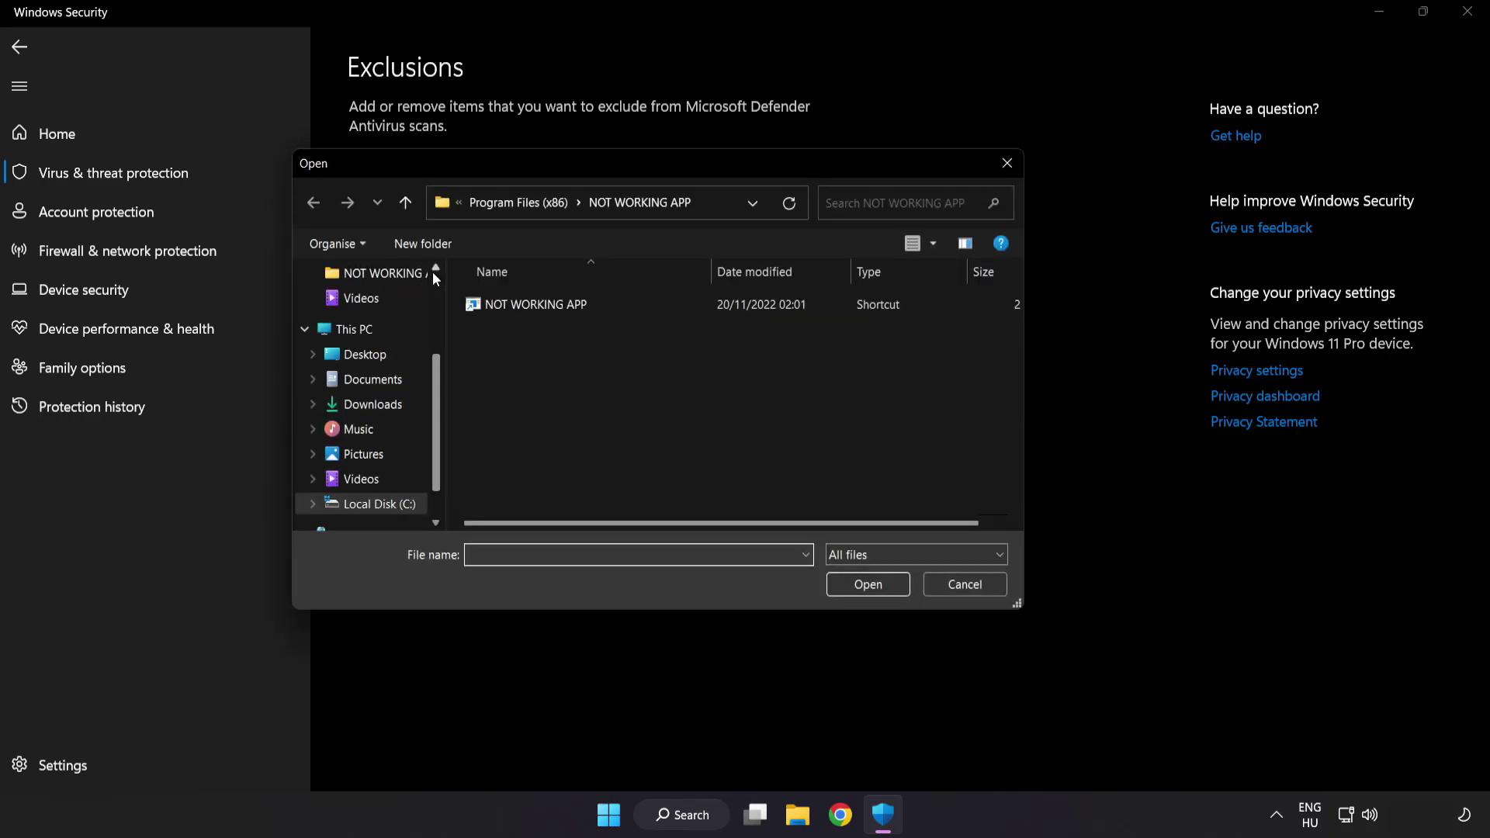
click(476, 208)
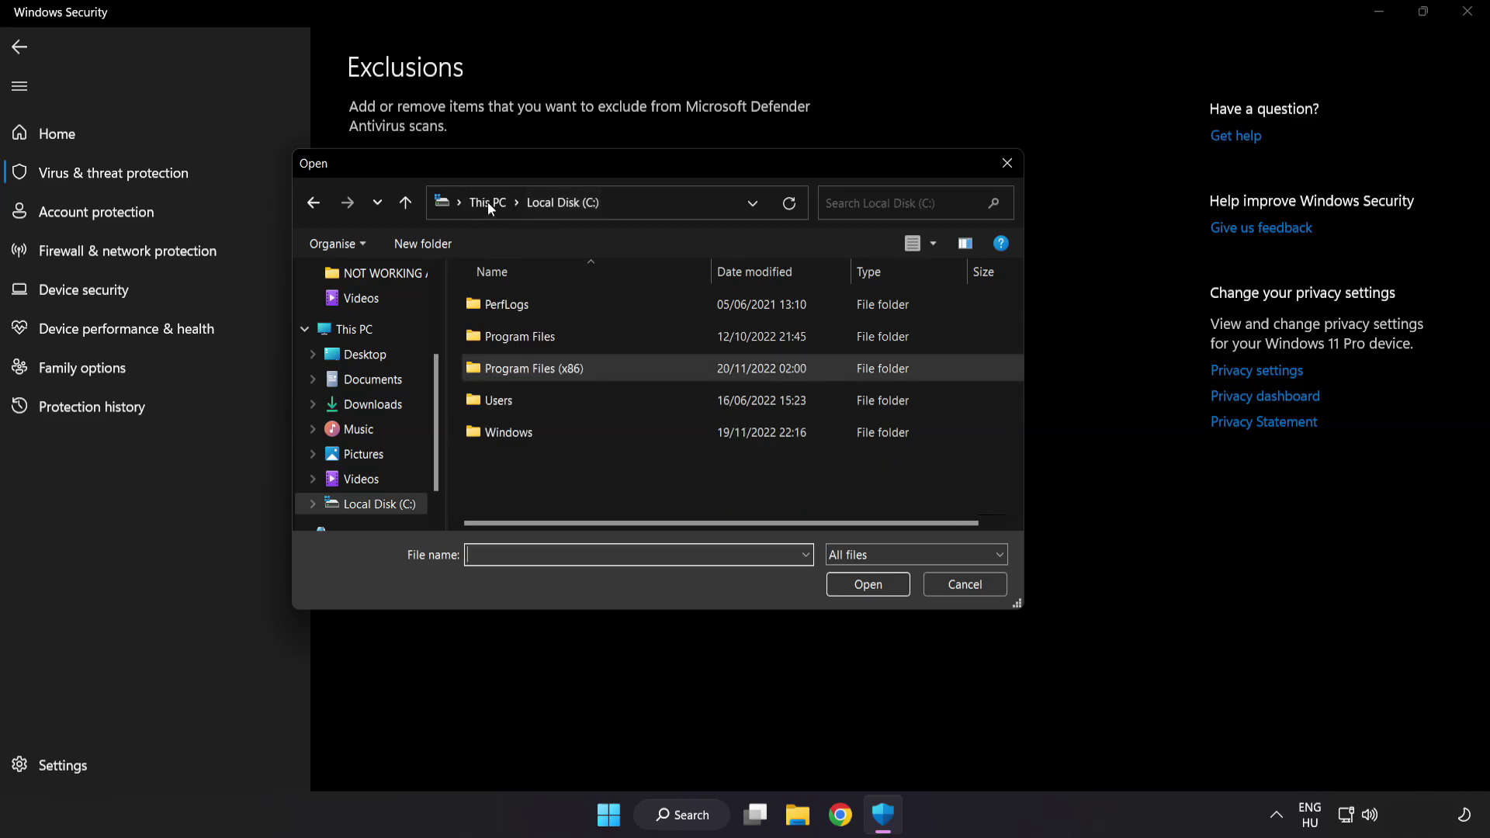
click(491, 202)
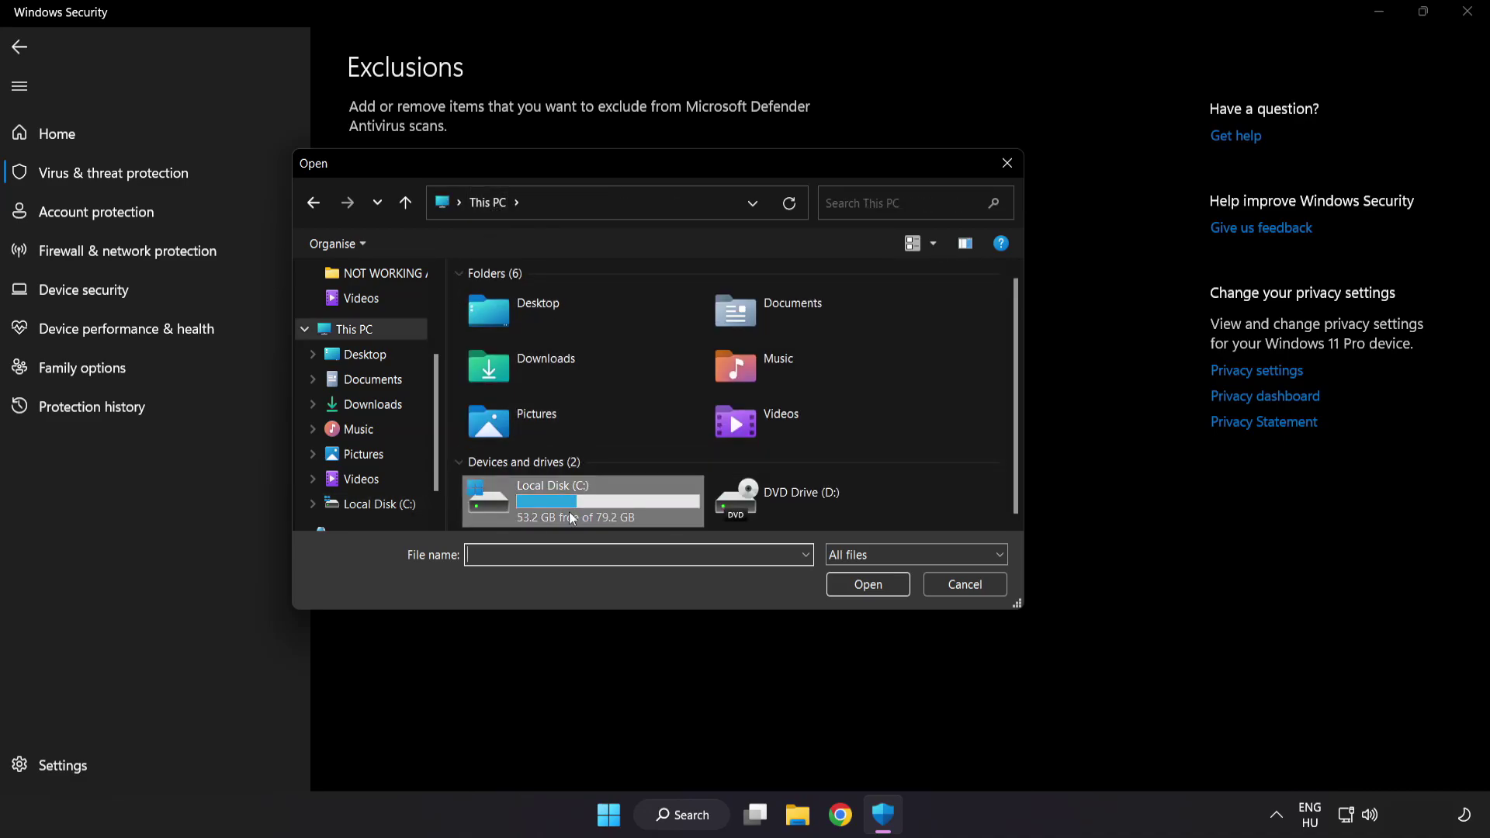
double_click(555, 508)
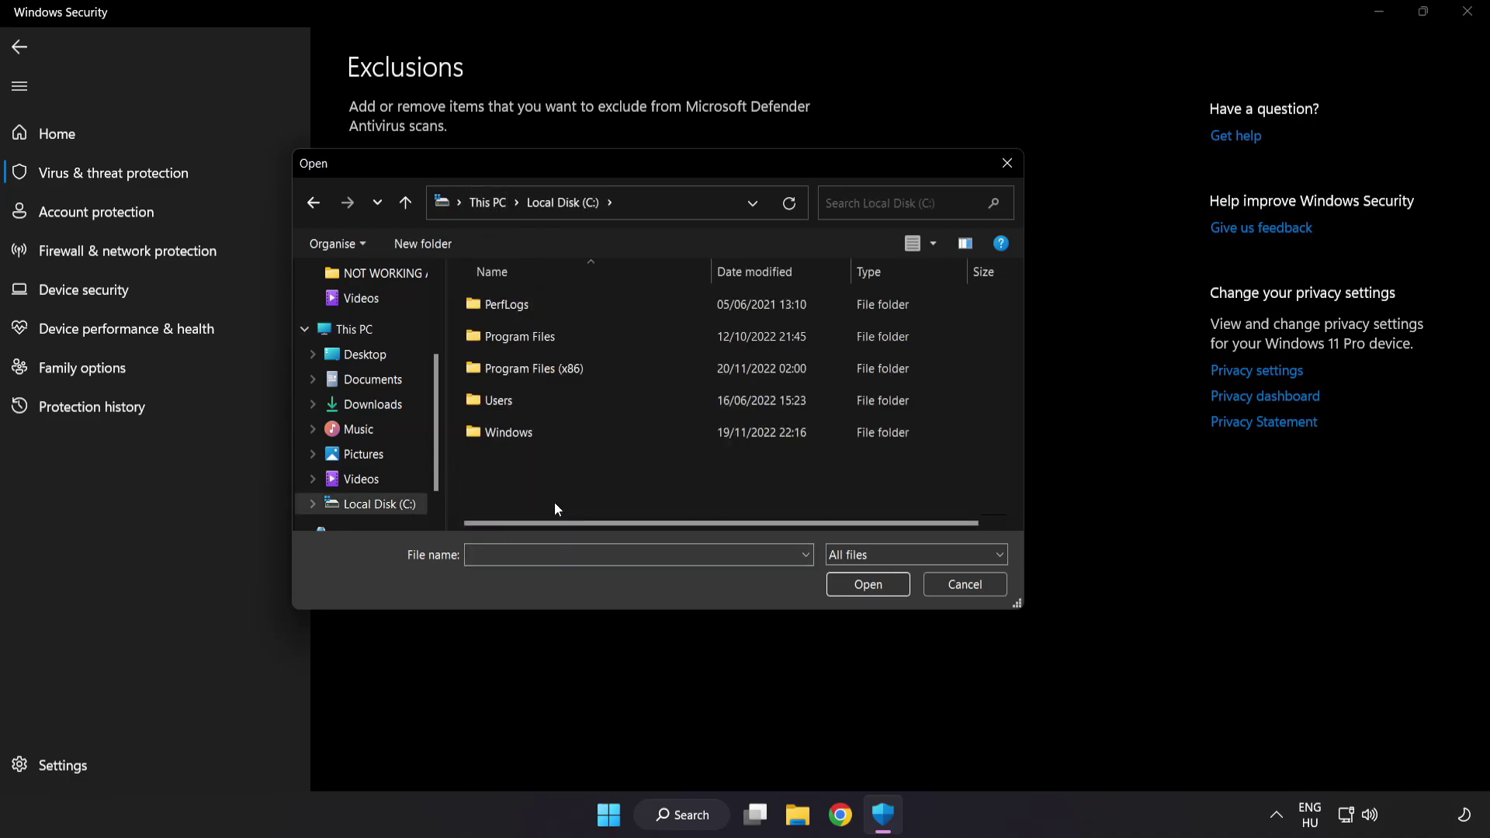
double_click(573, 361)
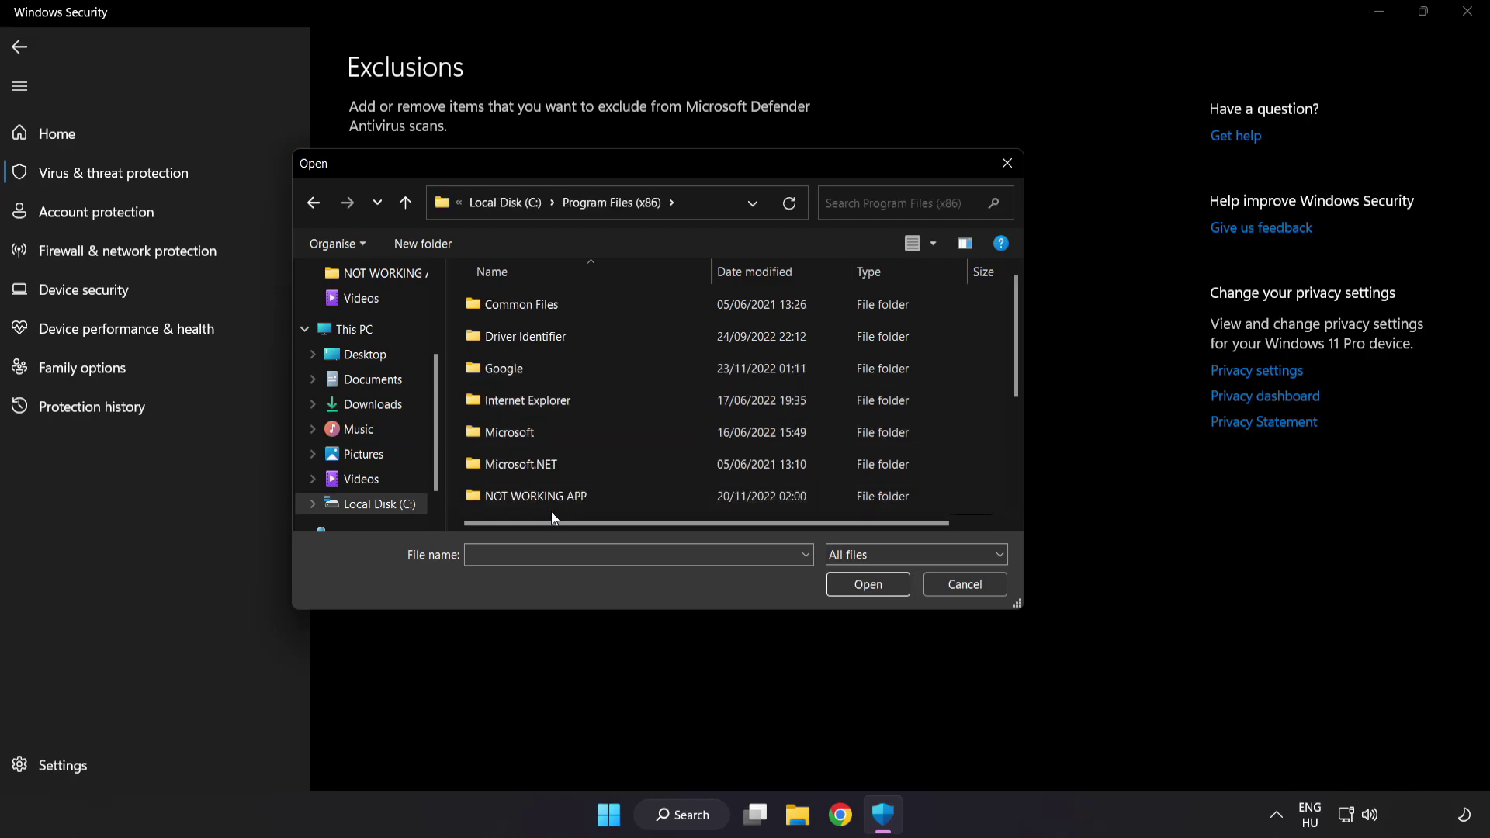
scroll(552, 484, down, 1)
click(571, 406)
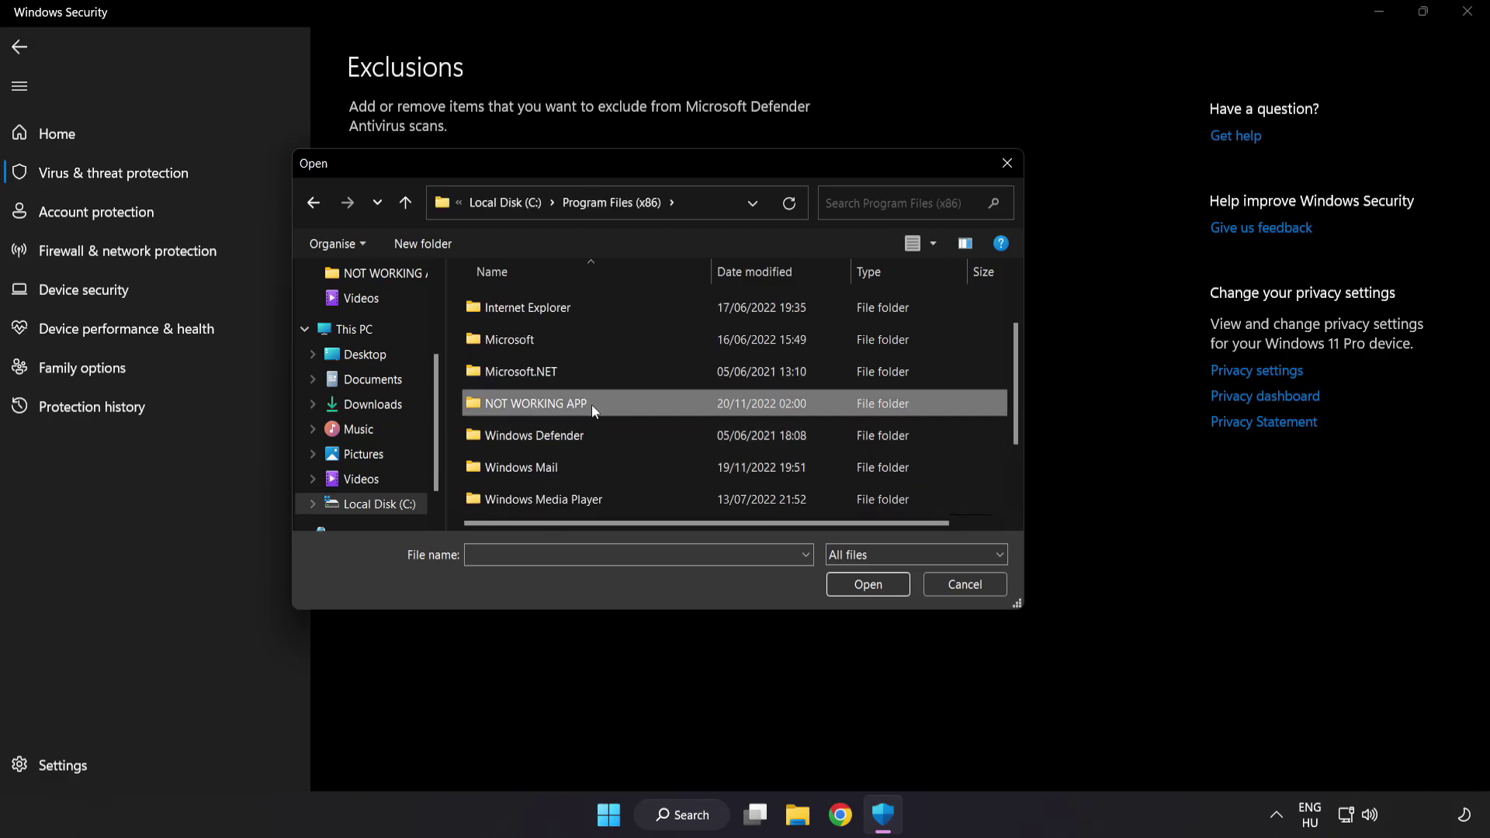
double_click(592, 403)
click(519, 310)
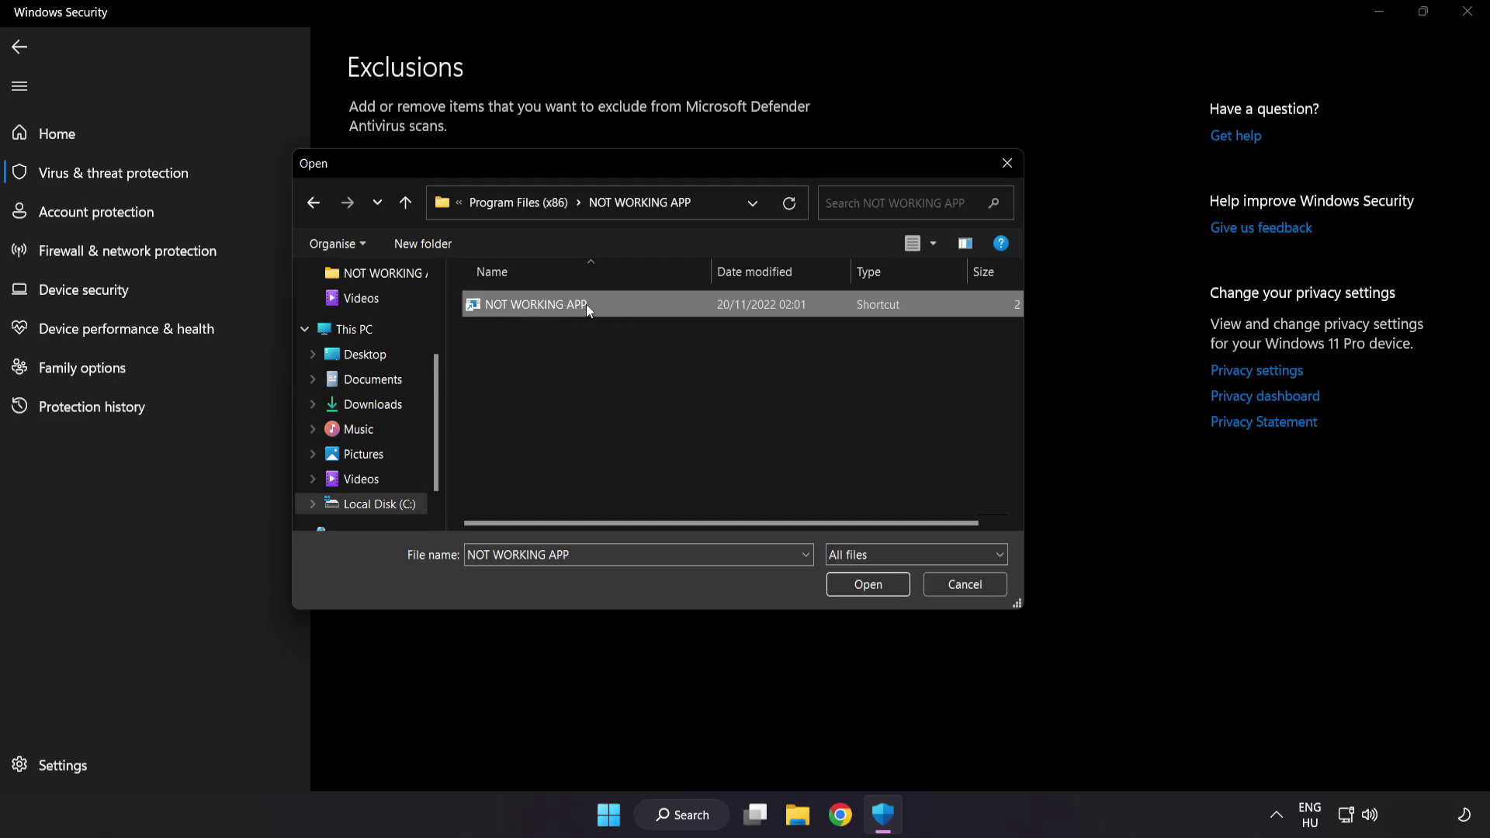
click(870, 589)
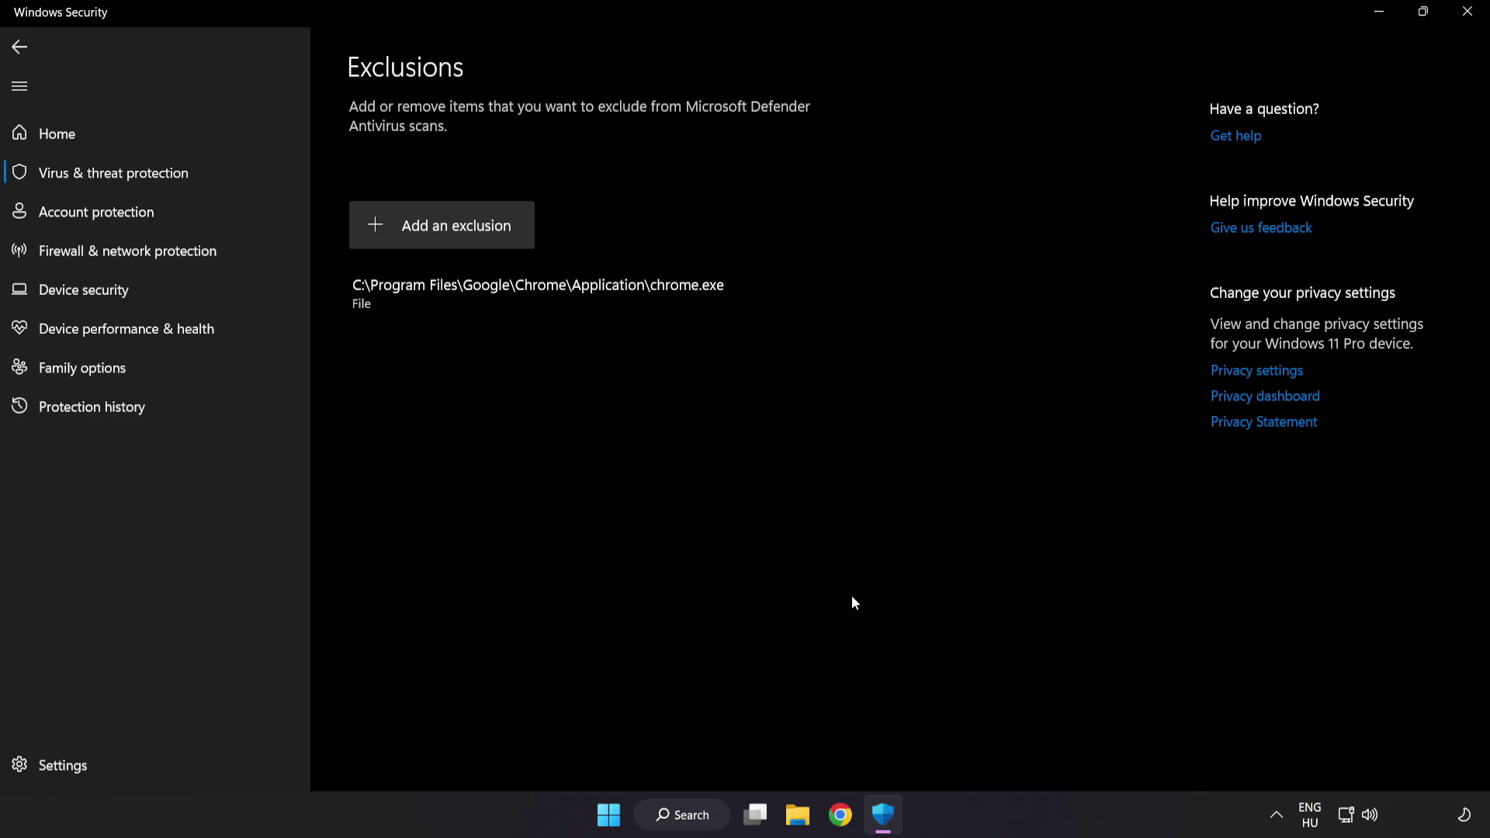
Close Windows Security and show the Start menu's Sleep, Shut down and Restart options
click(1463, 24)
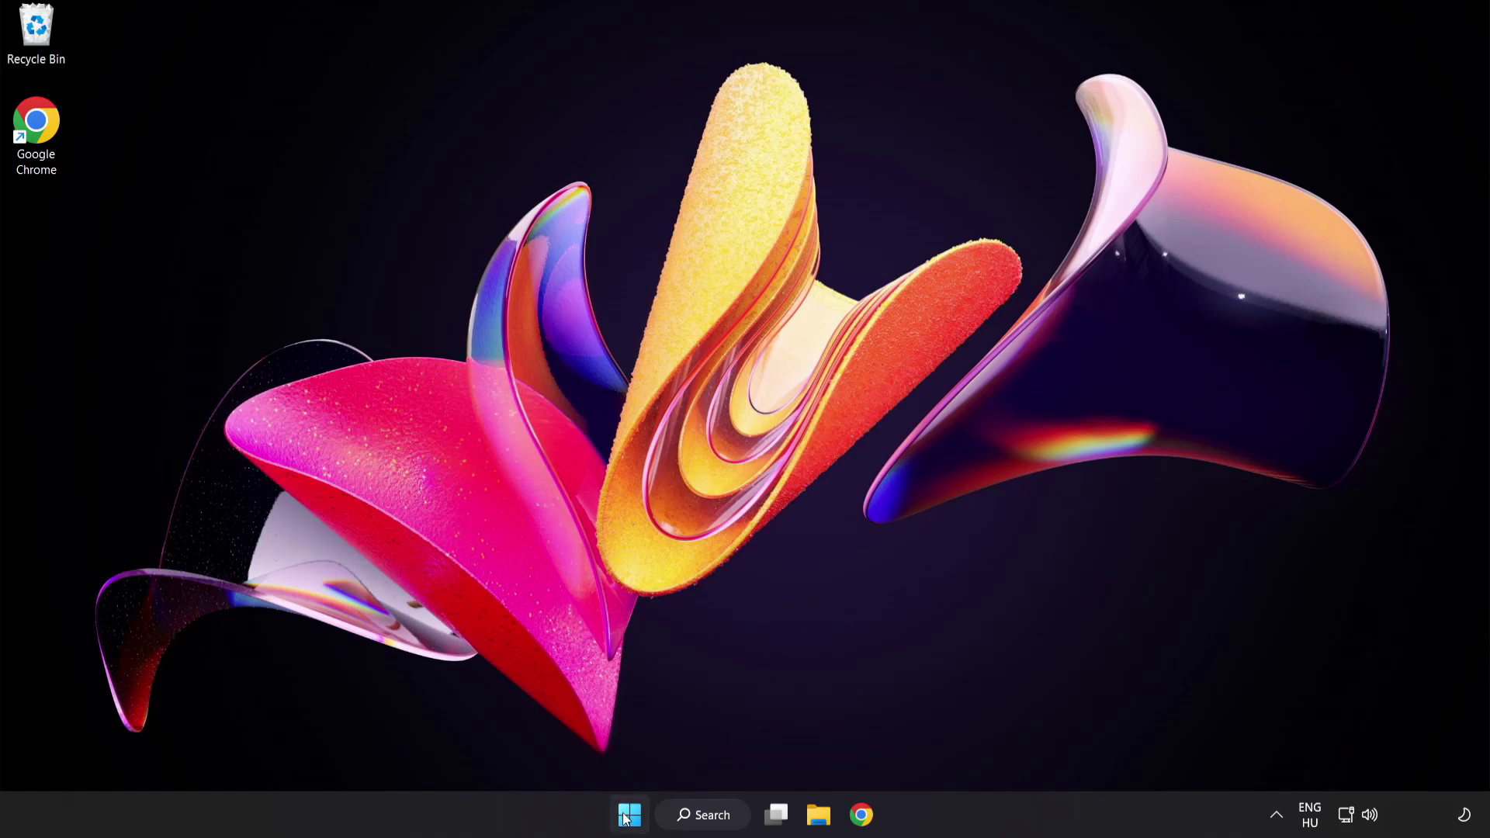
click(629, 816)
click(986, 749)
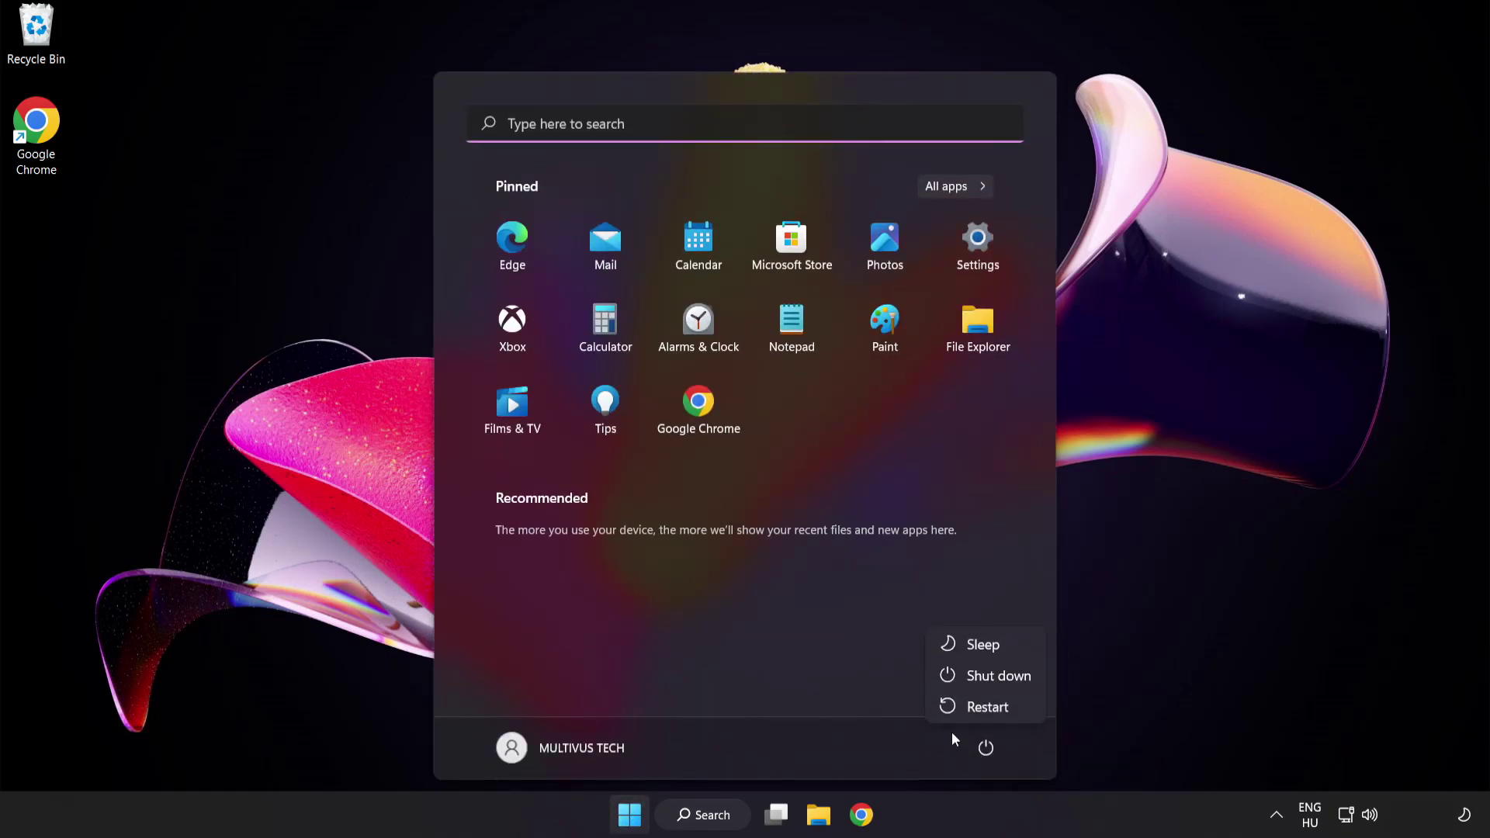